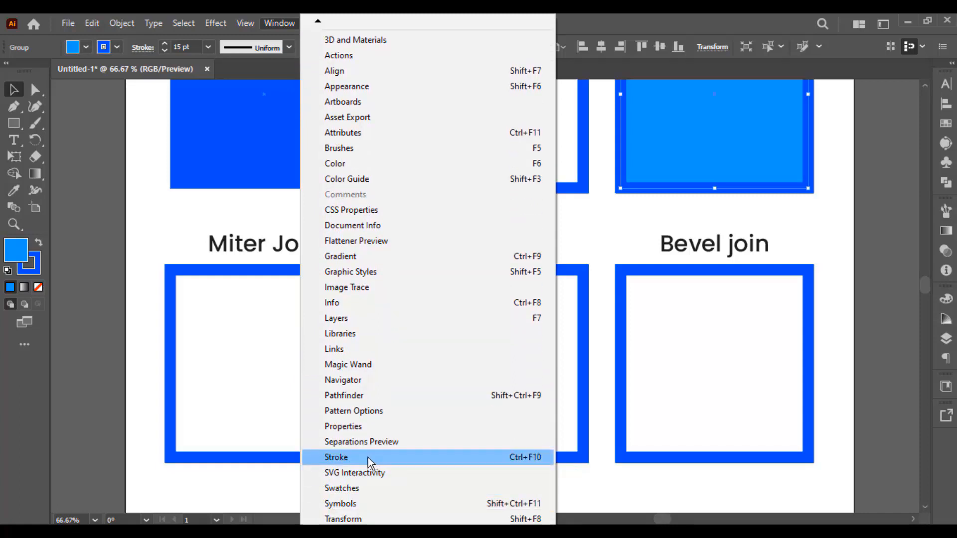
Open the Stroke panel and place it between the Miter Join and Round Join squares
left_click(369, 458)
mouse_move(806, 127)
left_mouse_down()
mouse_move(537, 146)
mouse_move(552, 167)
mouse_move(479, 161)
left_mouse_up()
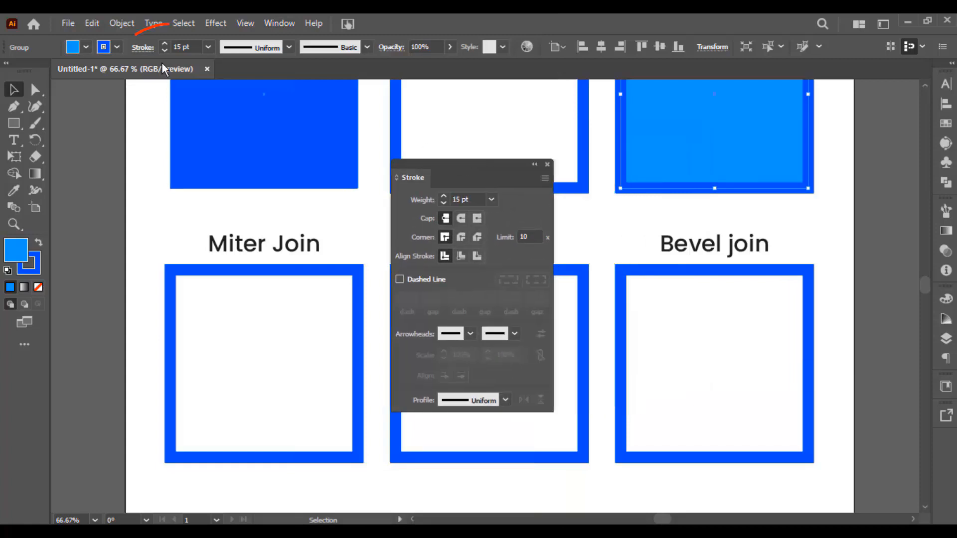
left_click(143, 47)
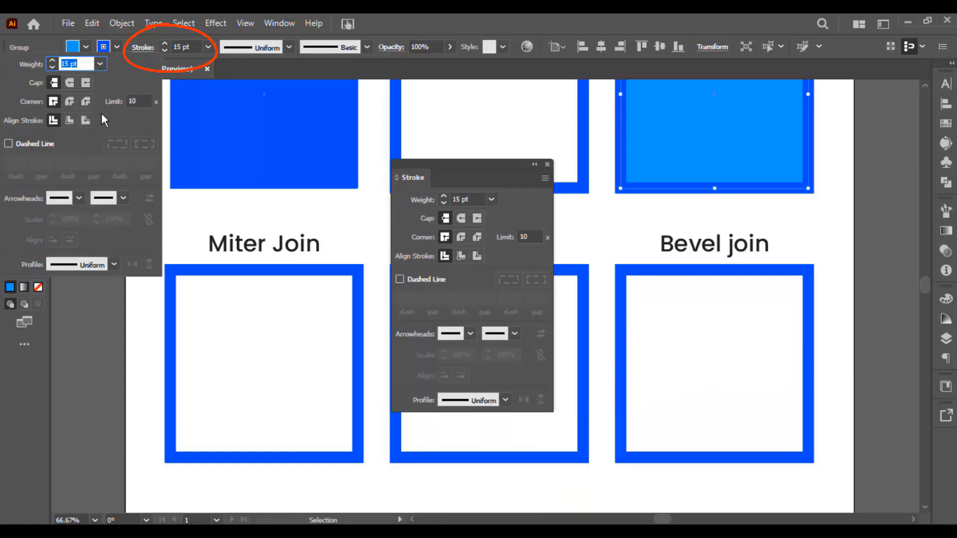
left_click(367, 240)
scroll(357, 282, "up", 1)
mouse_move(357, 283)
left_mouse_down()
mouse_move(386, 177)
mouse_move(470, 157)
left_mouse_up()
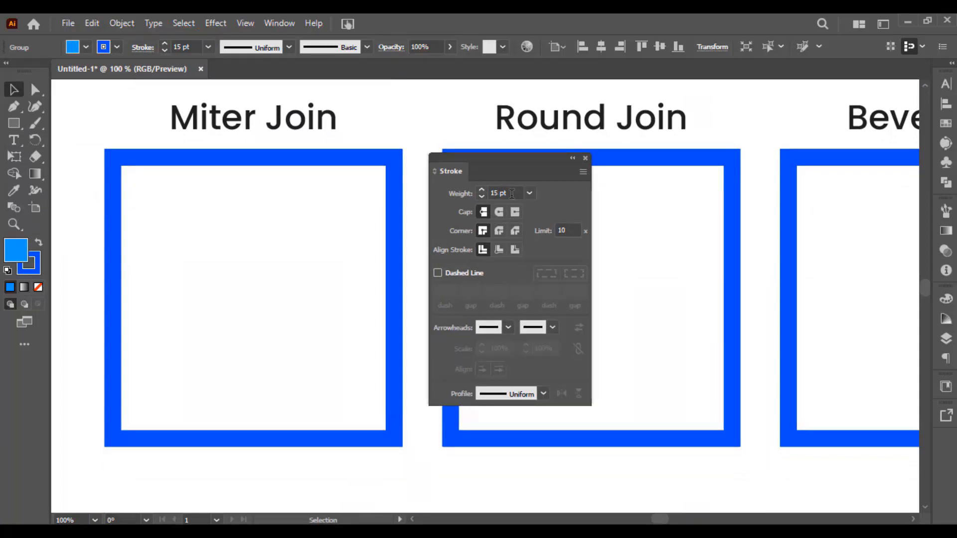
Select the Miter Join square and increase its stroke weight to 19 pt
left_click_drag(512, 194, 489, 194)
left_click(373, 160)
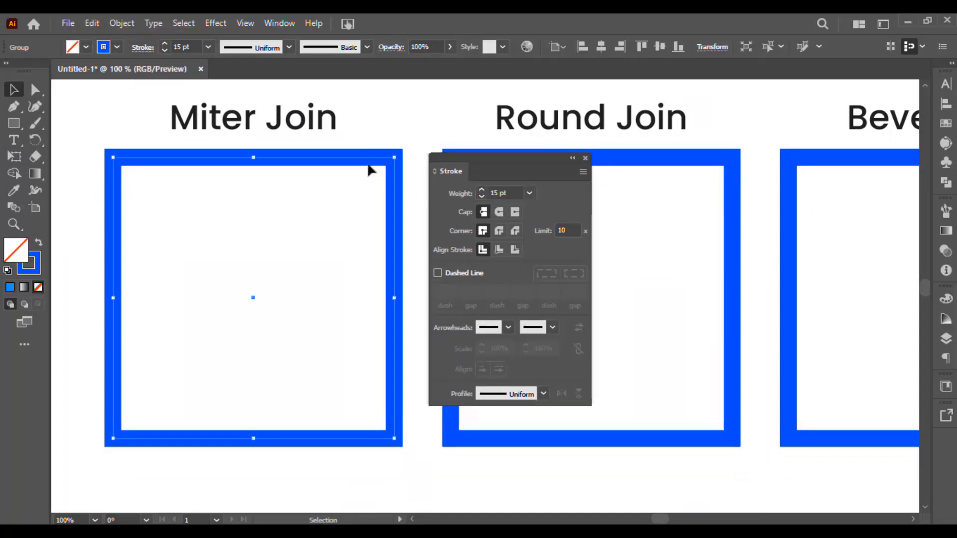
left_click(514, 192)
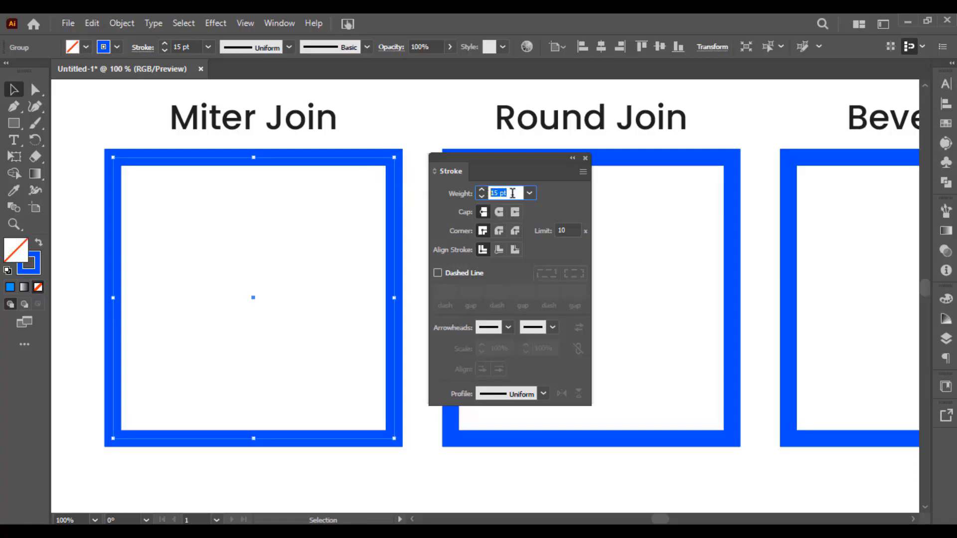
key("Up")
key("Up")
key("Up")
key("Up")
key("Up")
key("Up")
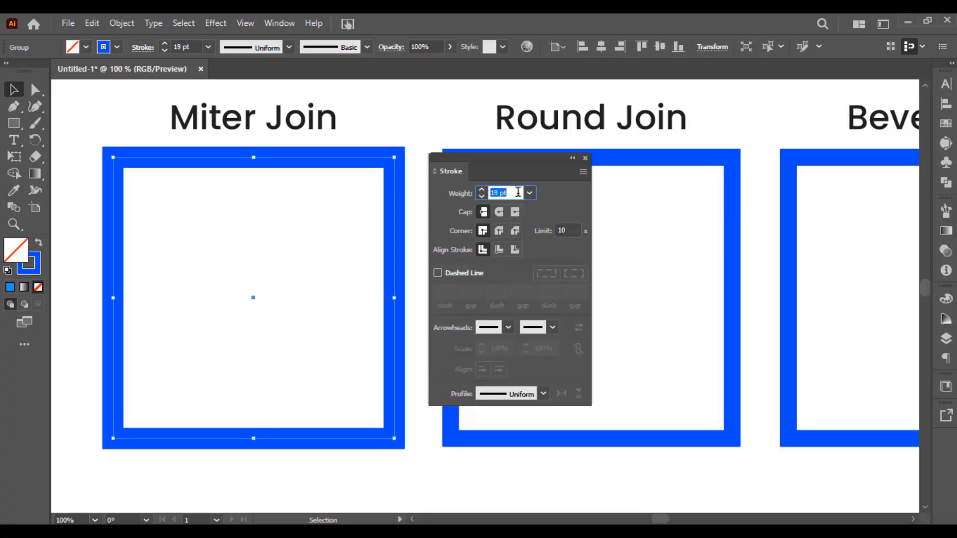
Lower the Miter Join square's stroke weight to 15 pt
key("Down")
key("Down")
key("Down")
key("Down")
key("Down")
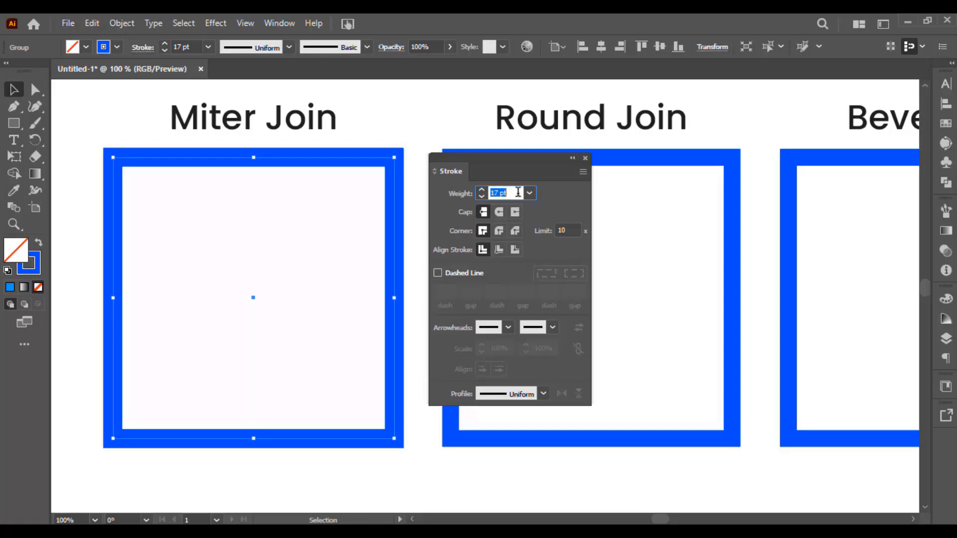
key("Down")
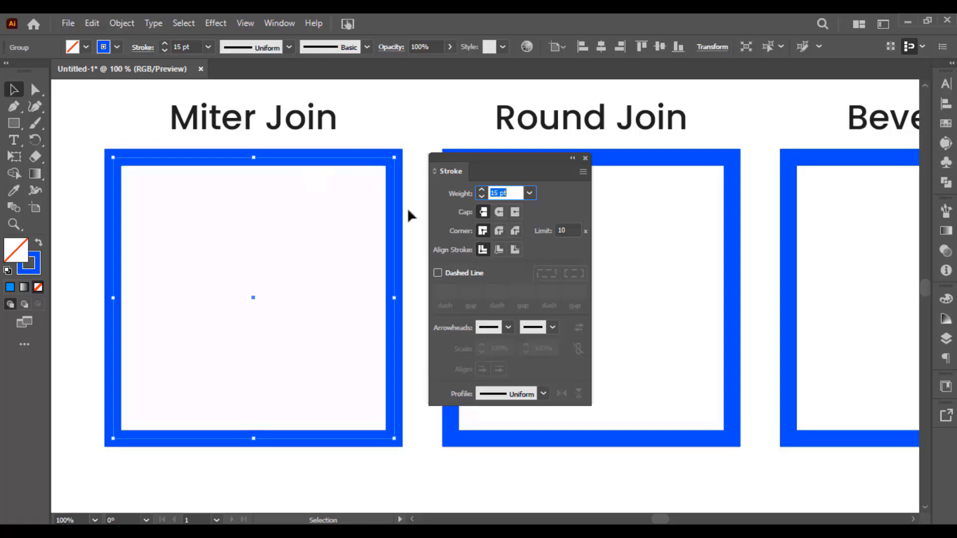
Try a 25 pt stroke weight on the Miter Join square and return it to 15 pt
scroll(408, 215, "up", 2)
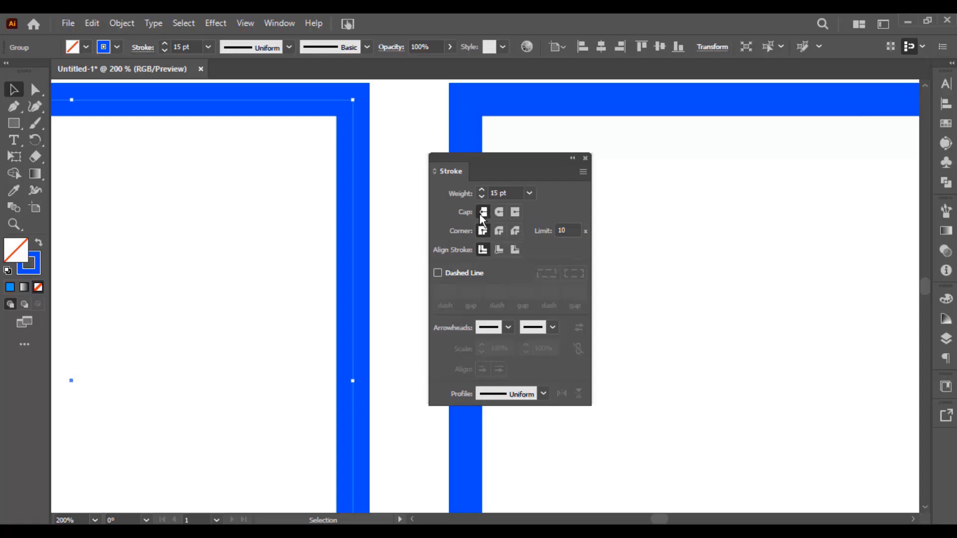
key("space")
left_click_drag(372, 144, 375, 179)
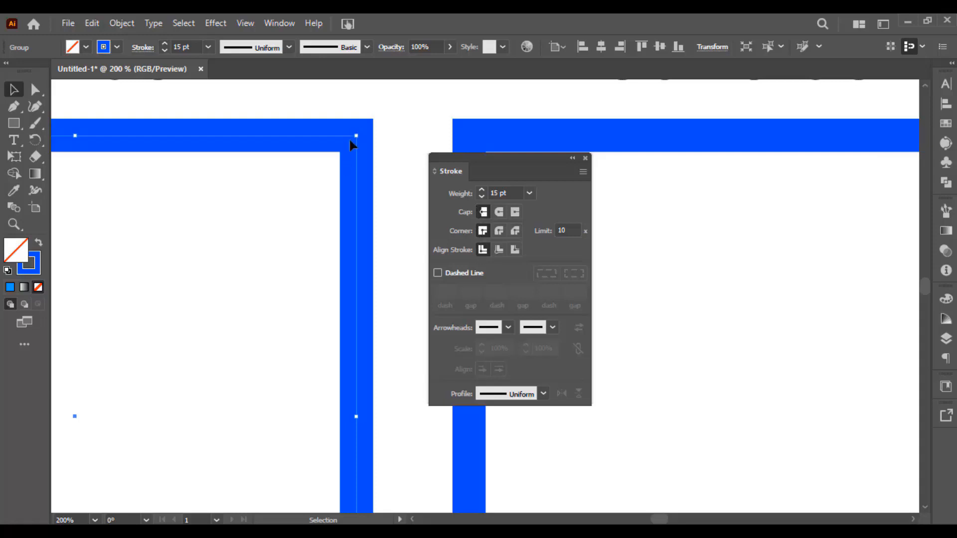
left_click(505, 193)
scroll(508, 193, "up", 9)
scroll(508, 193, "down", 7)
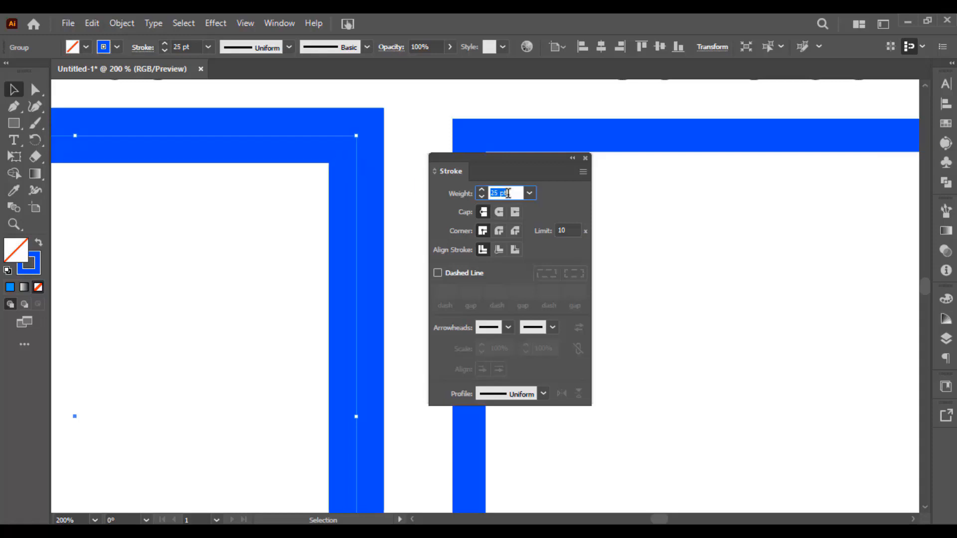
scroll(508, 193, "down", 2)
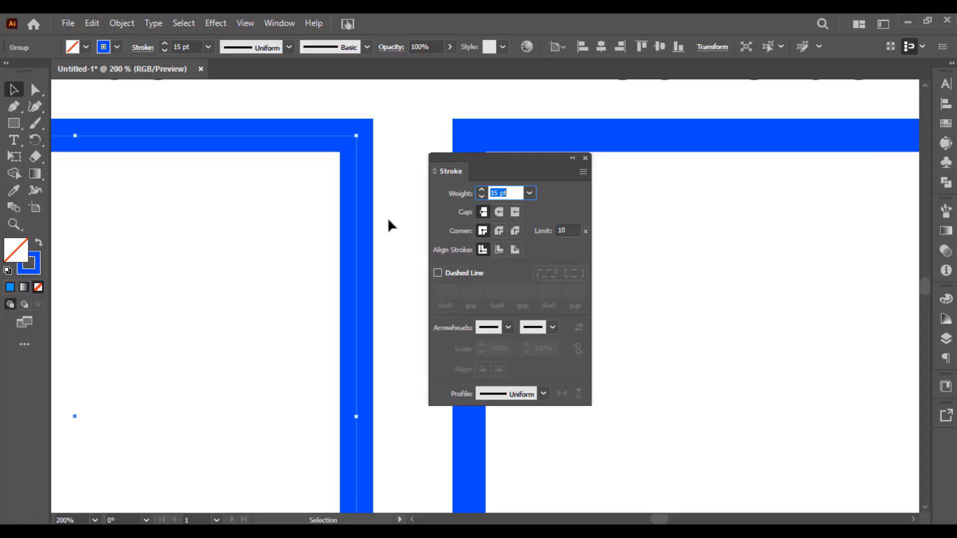
Examine the end of the Butt cap line and the Miter Join square, selecting each to compare their stroke settings
scroll(387, 217, "down", 4)
scroll(373, 324, "up", 3)
left_click_drag(366, 263, 350, 205)
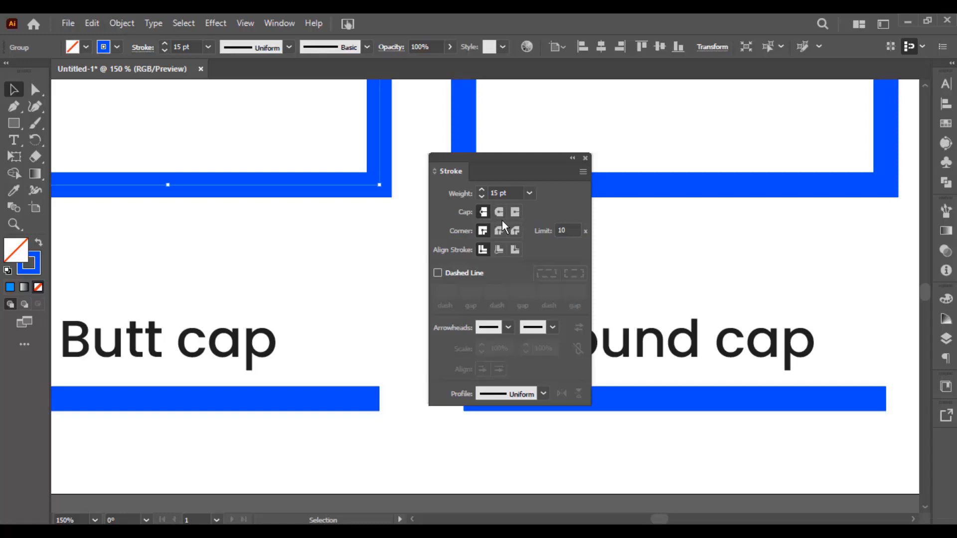
left_click_drag(348, 367, 345, 334)
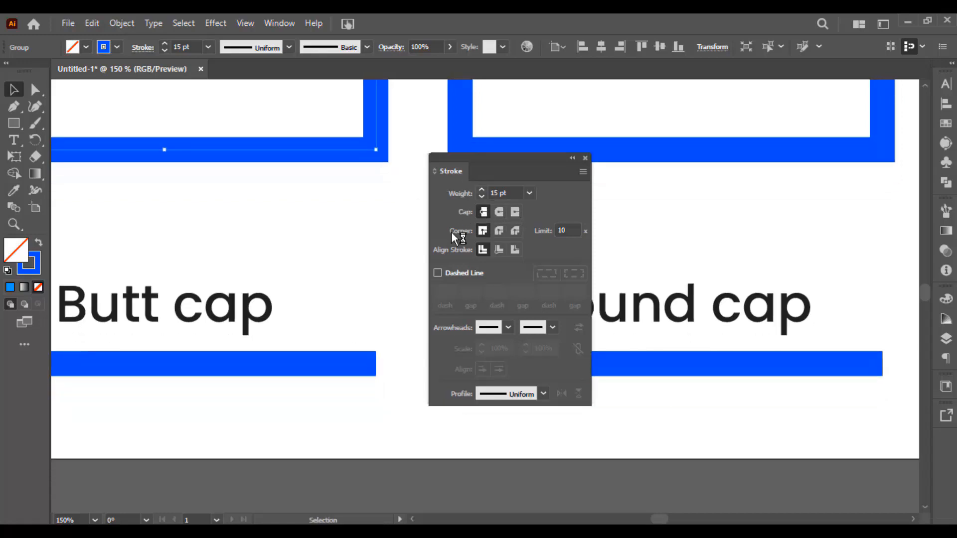
left_click(375, 368)
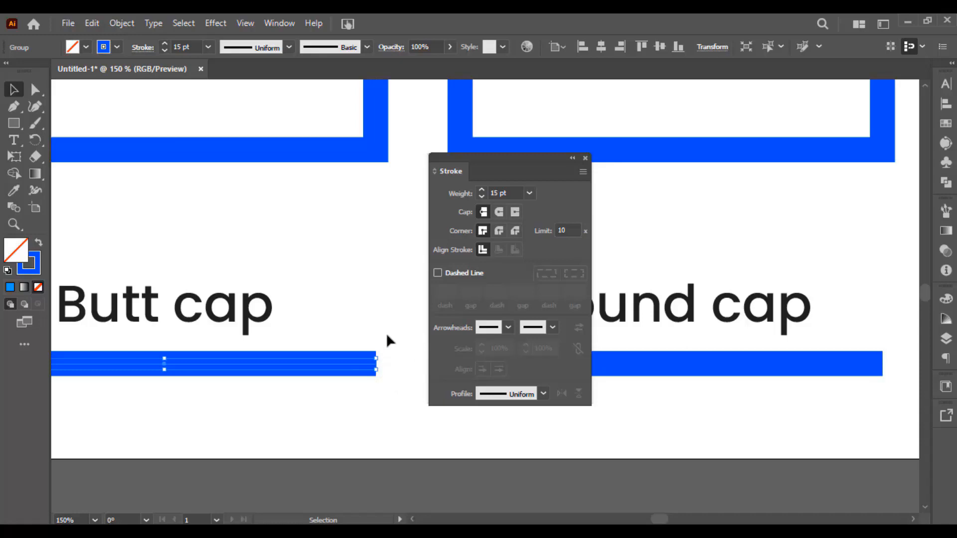
left_click_drag(383, 103, 352, 323)
scroll(352, 320, "down", 3)
left_click_drag(341, 276, 348, 266)
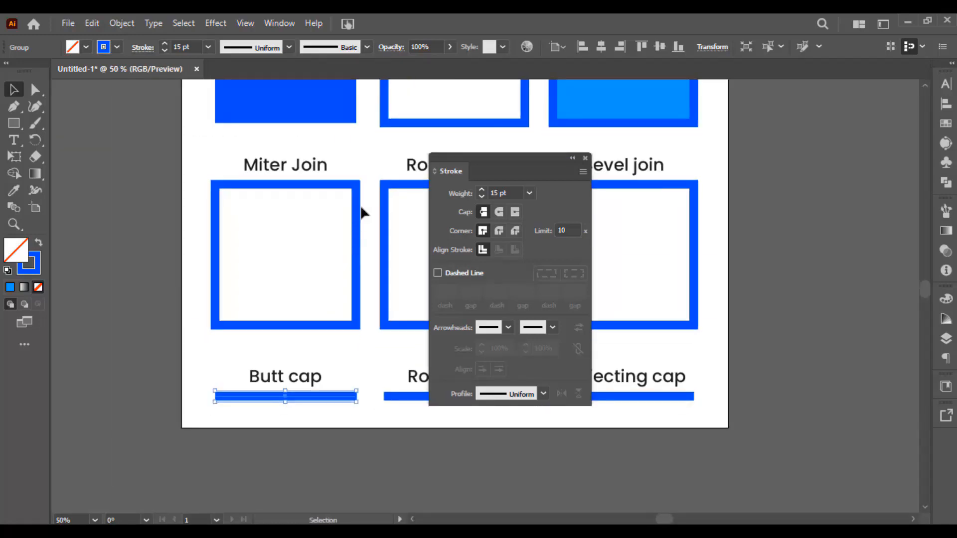
left_click(356, 215)
scroll(357, 180, "up", 1)
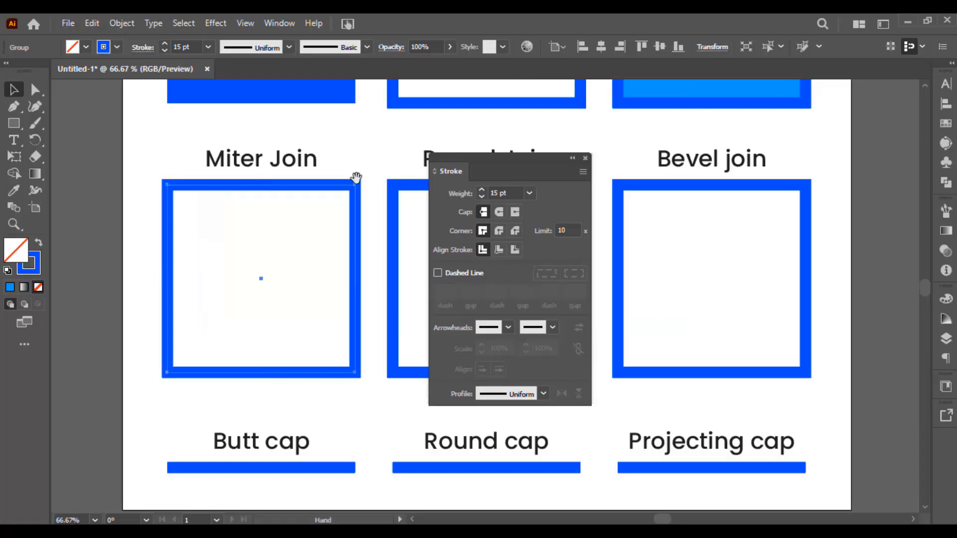
left_click_drag(356, 177, 361, 168)
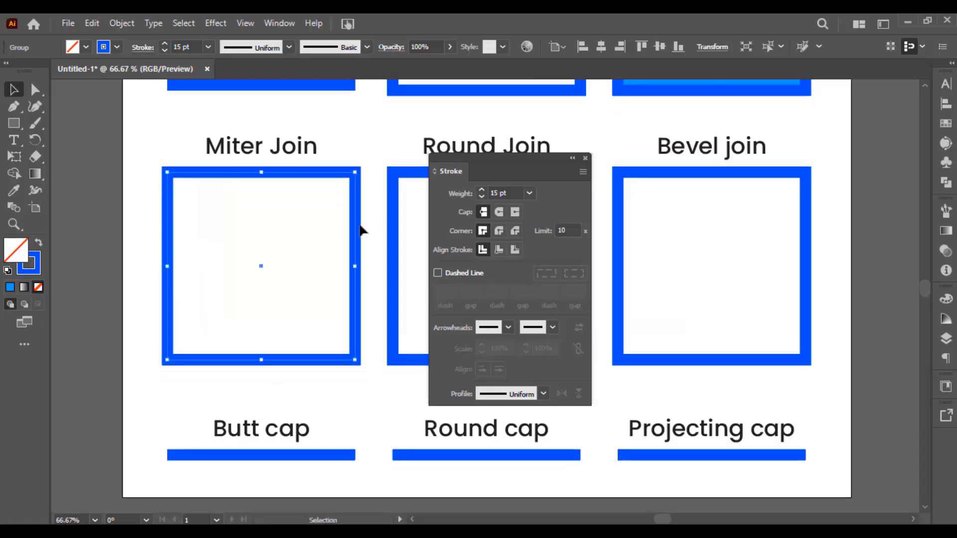
Select the line under the Butt cap label and apply a Round Cap to its stroke
scroll(339, 349, "down", 3)
left_click_drag(337, 337, 376, 402)
scroll(358, 371, "up", 3)
scroll(358, 372, "down", 1)
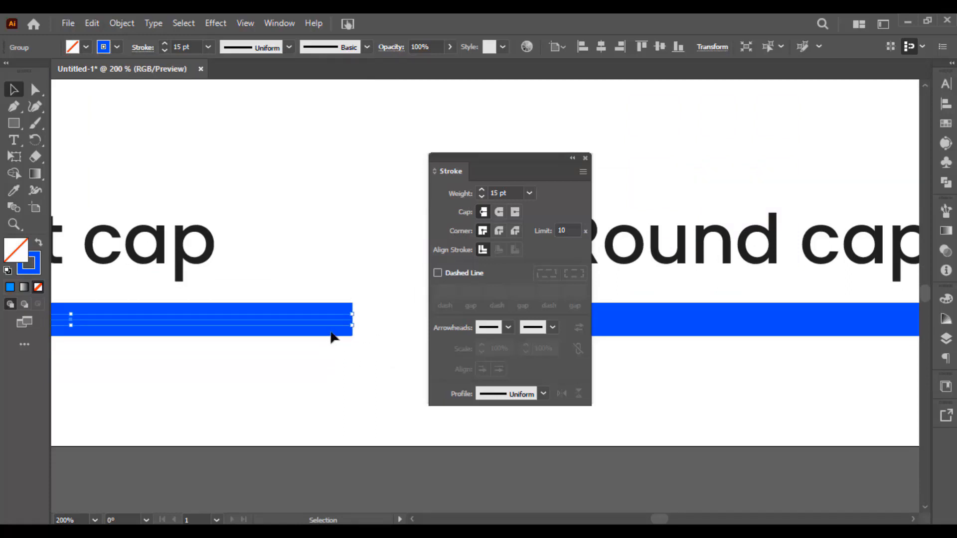
scroll(319, 319, "up", 2)
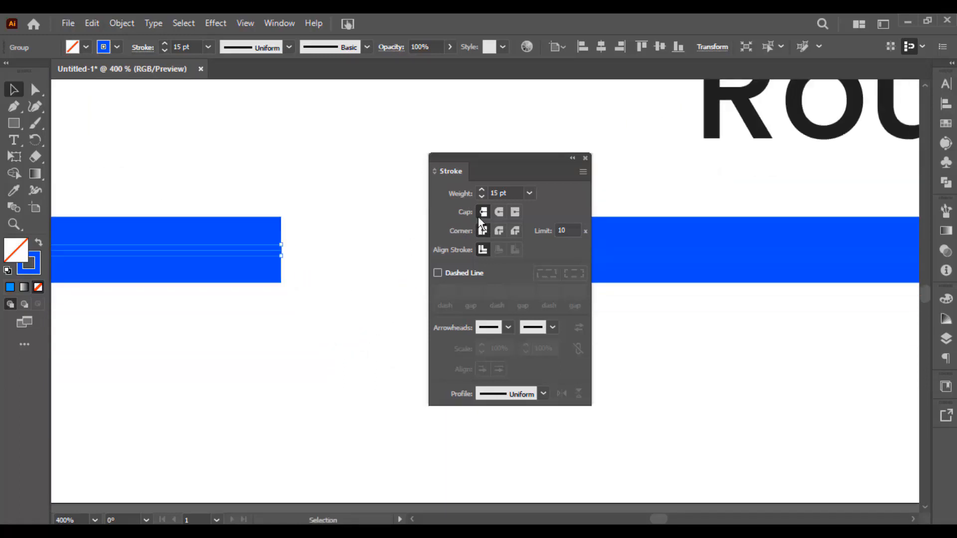
left_click(503, 211)
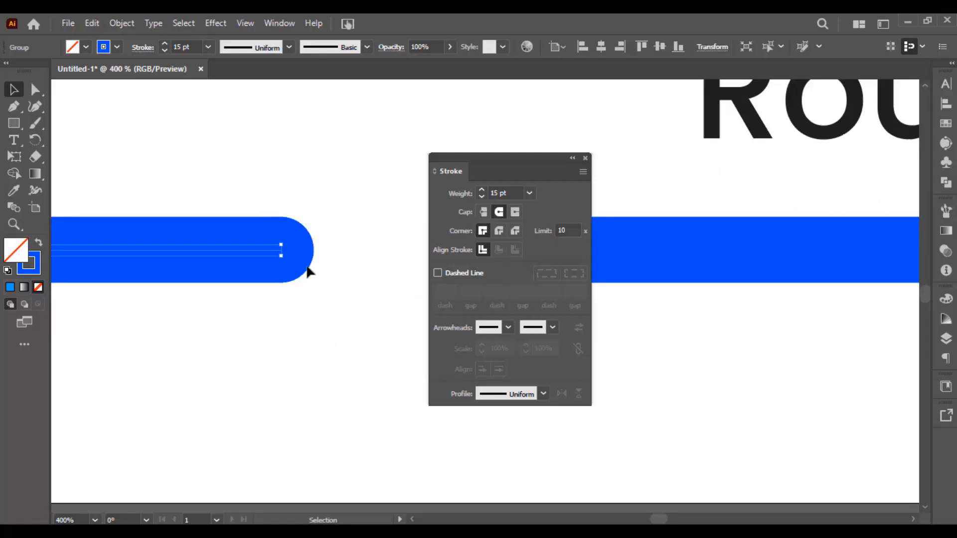
Inspect the ends of the Butt cap line and change its stroke to a Projecting Cap
scroll(319, 262, "down", 3)
left_click_drag(161, 264, 279, 253)
scroll(352, 238, "down", 1)
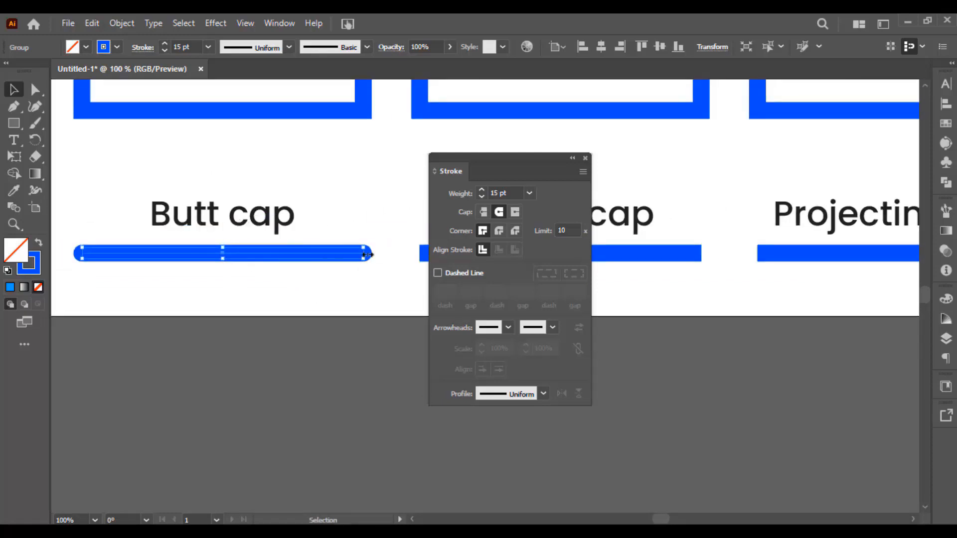
scroll(369, 250, "up", 3)
scroll(369, 250, "up", 3)
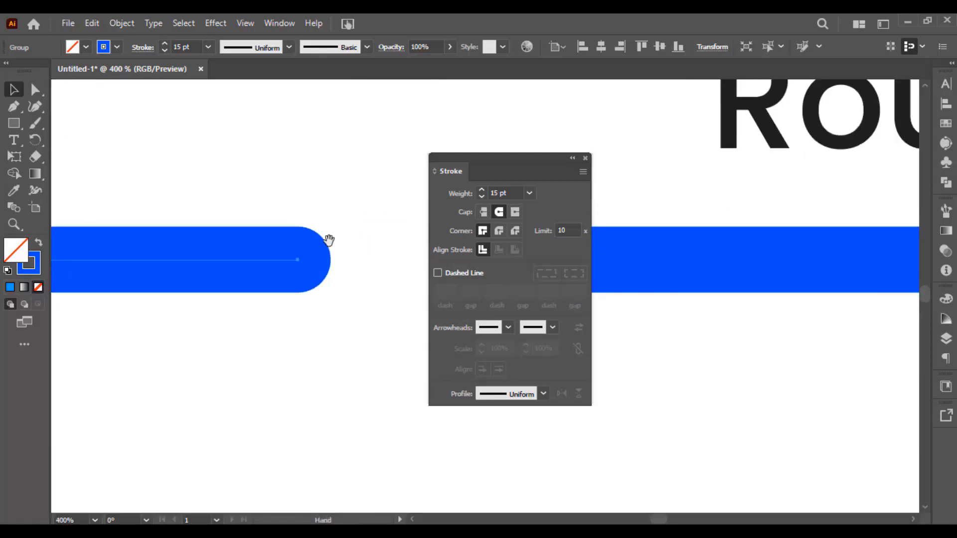
left_click(517, 211)
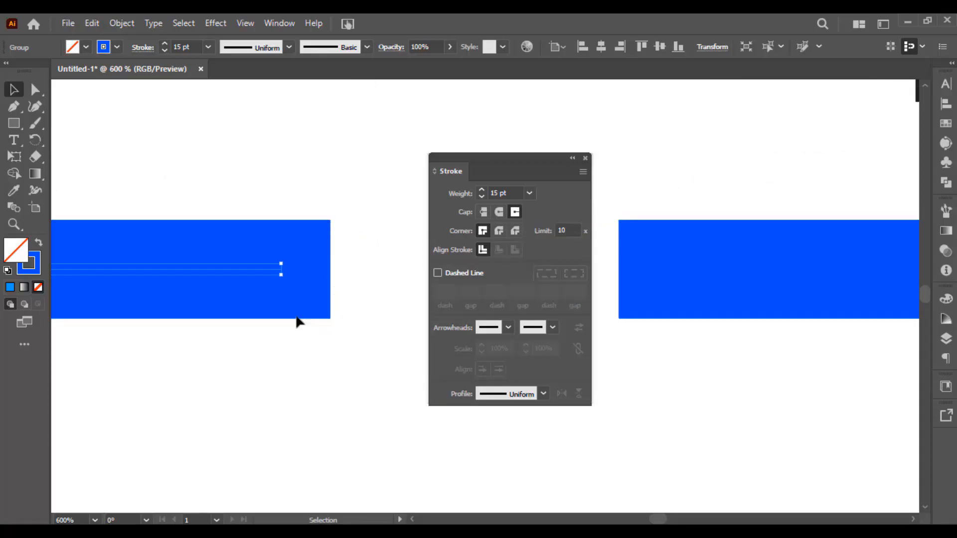
scroll(306, 319, "down", 6)
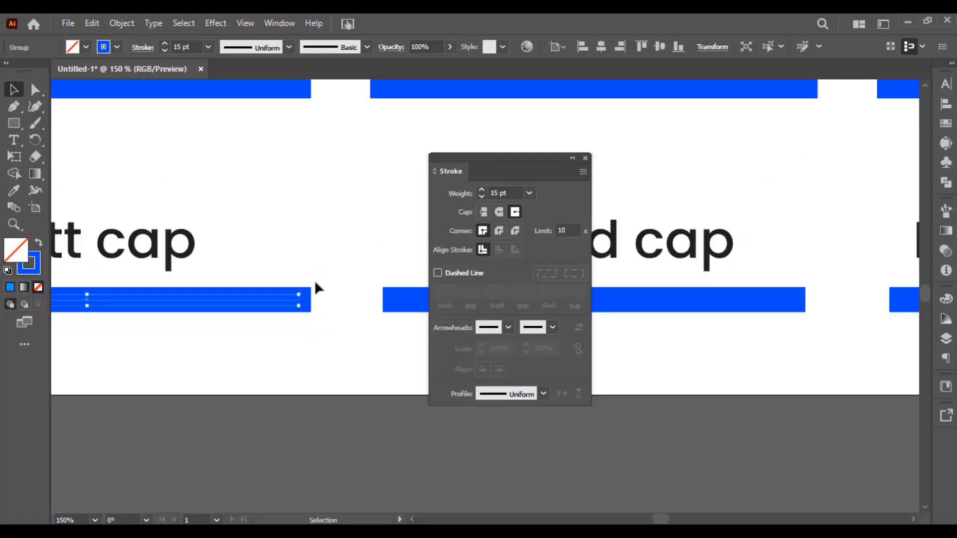
Add two anchor points with the Pen tool on the Miter Join square's right side, above its lower right corner
left_click_drag(322, 183, 328, 278)
scroll(329, 278, "up", 2)
left_click(293, 250)
scroll(294, 275, "up", 2)
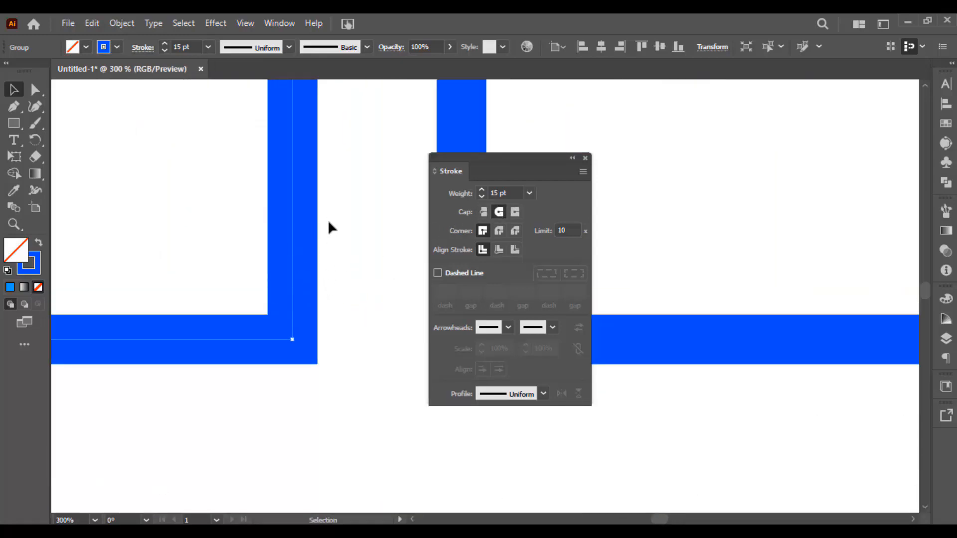
left_click_drag(332, 218, 231, 282)
scroll(332, 266, "down", 2)
left_click_drag(329, 270, 333, 320)
scroll(328, 290, "up", 2)
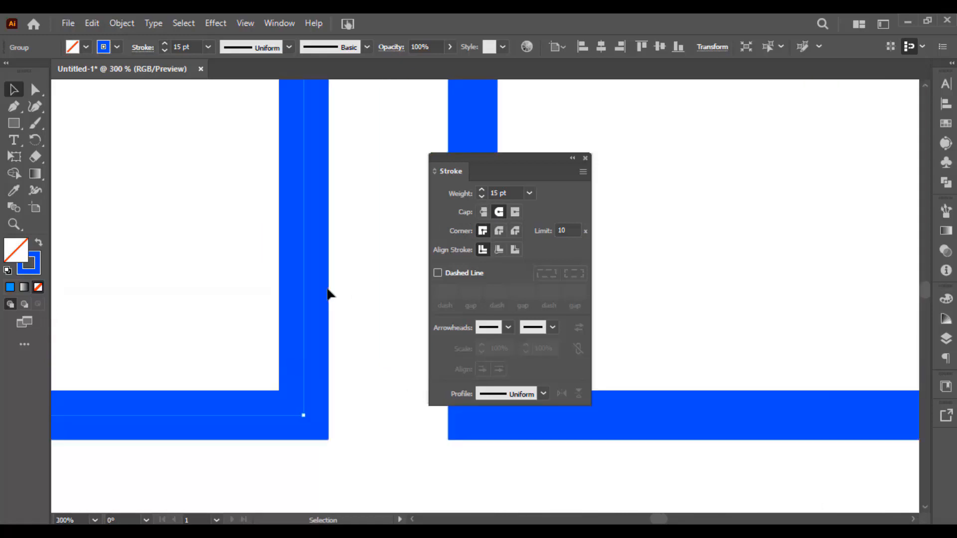
scroll(319, 295, "up", 1)
key("p")
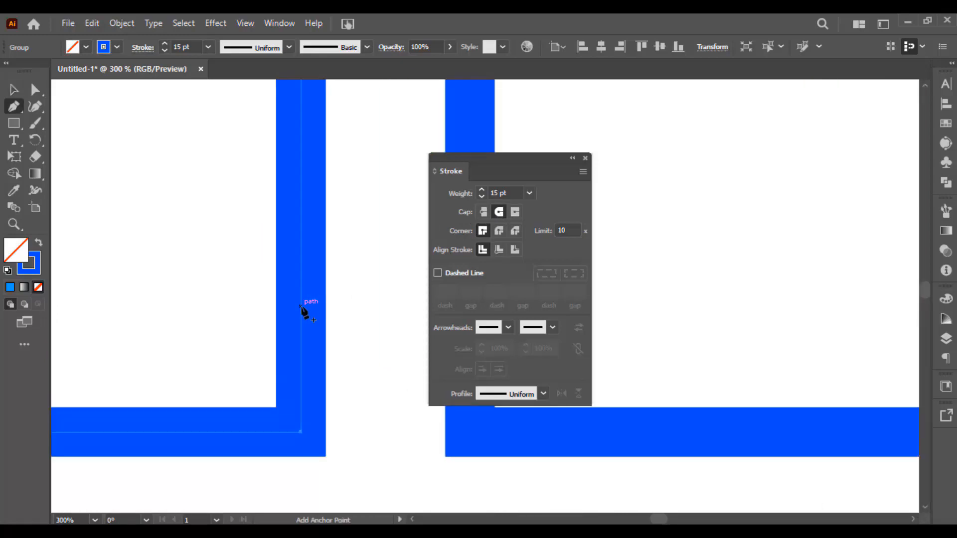
left_click(300, 306)
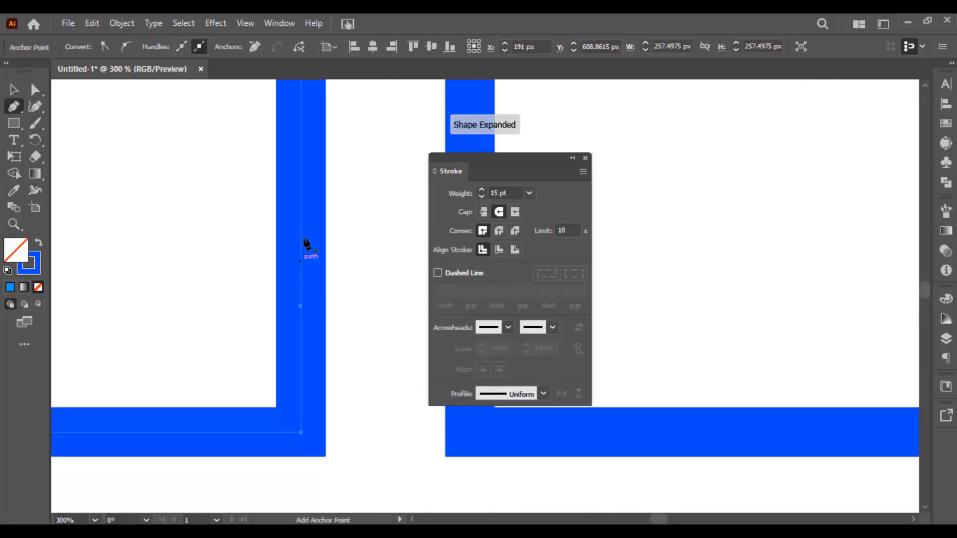
left_click(300, 177)
Delete the path segment between the two added anchor points to open the Miter Join square, and deselect it
key("a")
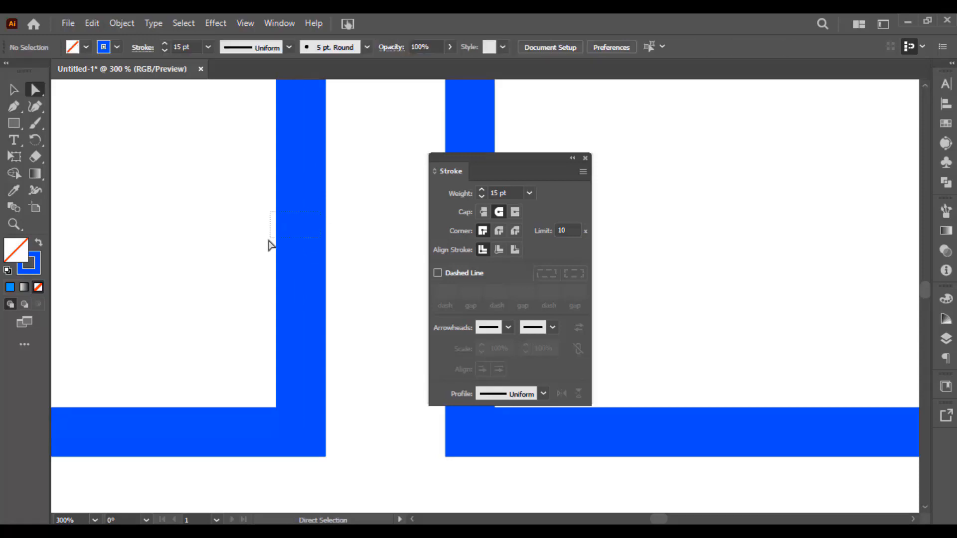
key("Delete")
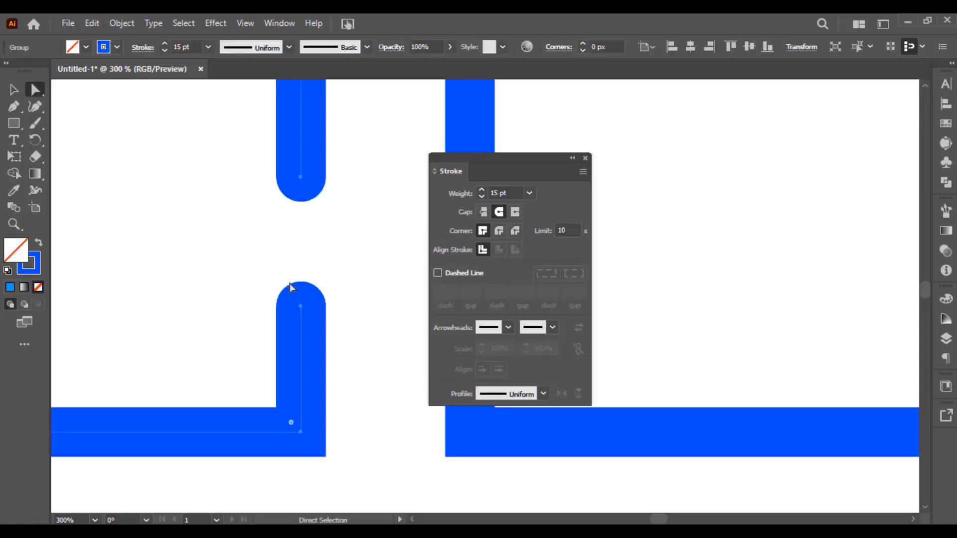
scroll(294, 285, "down", 4)
left_click_drag(293, 274, 336, 277)
scroll(336, 277, "up", 1)
left_click(383, 283)
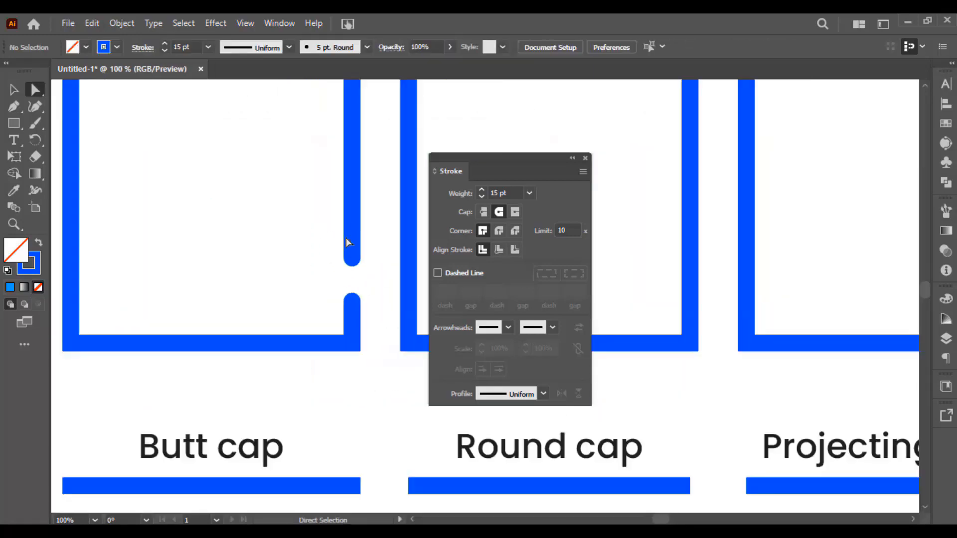
Try the Projecting, Butt and Round cap styles on the opened Miter Join square, leave it on Round Cap, and deselect it
scroll(364, 271, "up", 1)
key("v")
left_click(336, 265)
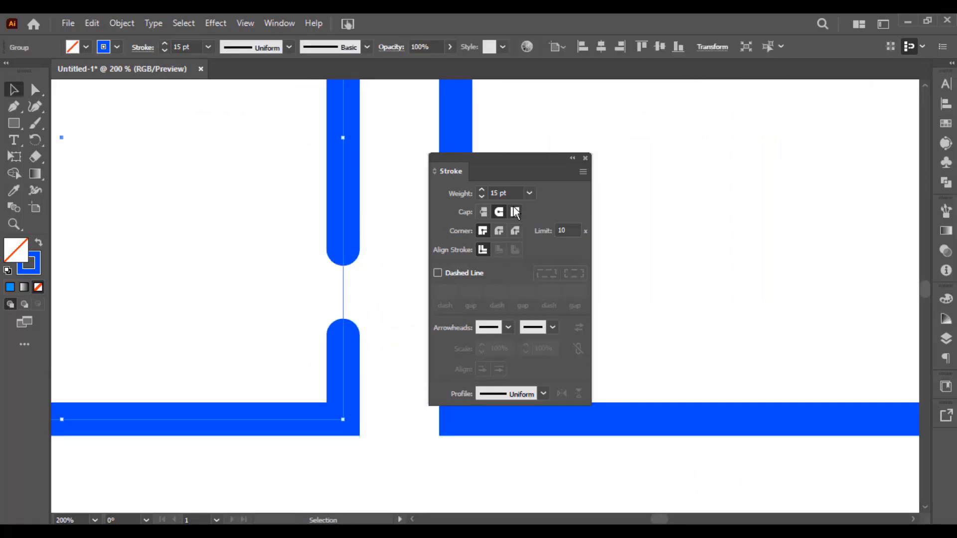
left_click(515, 212)
left_click(499, 212)
left_click(483, 212)
left_click(334, 284)
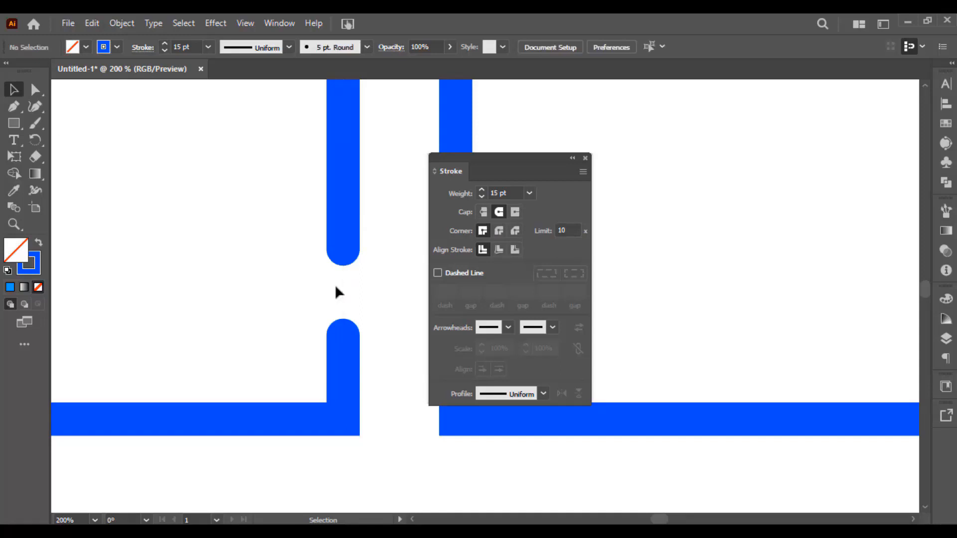
scroll(334, 284, "down", 4)
scroll(301, 243, "up", 1)
mouse_move(314, 276)
left_mouse_down()
mouse_move(283, 223)
mouse_move(334, 201)
mouse_move(265, 187)
left_mouse_up()
scroll(301, 244, "up", 1)
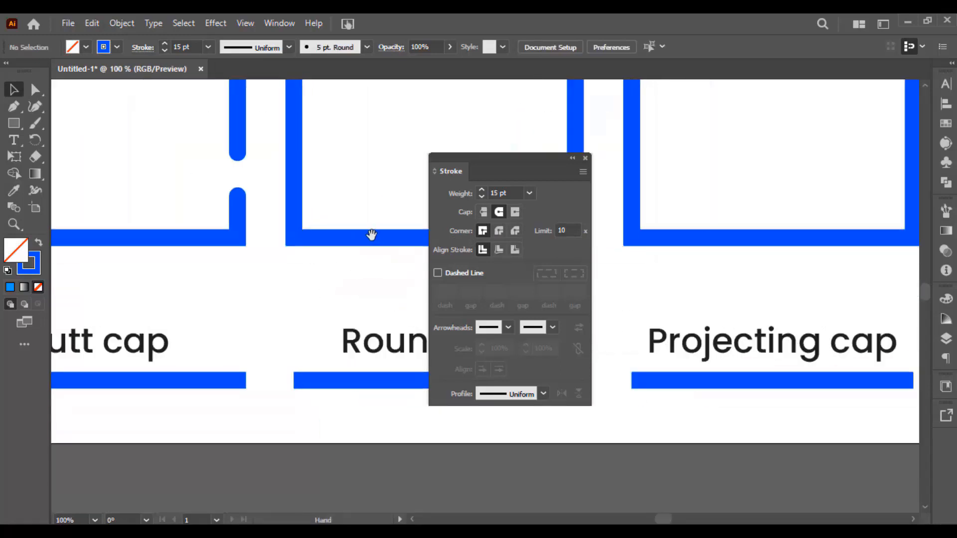
Set the Round cap line's corner style to Round Join
left_click_drag(372, 234, 331, 281)
left_click(315, 287)
scroll(294, 255, "up", 1)
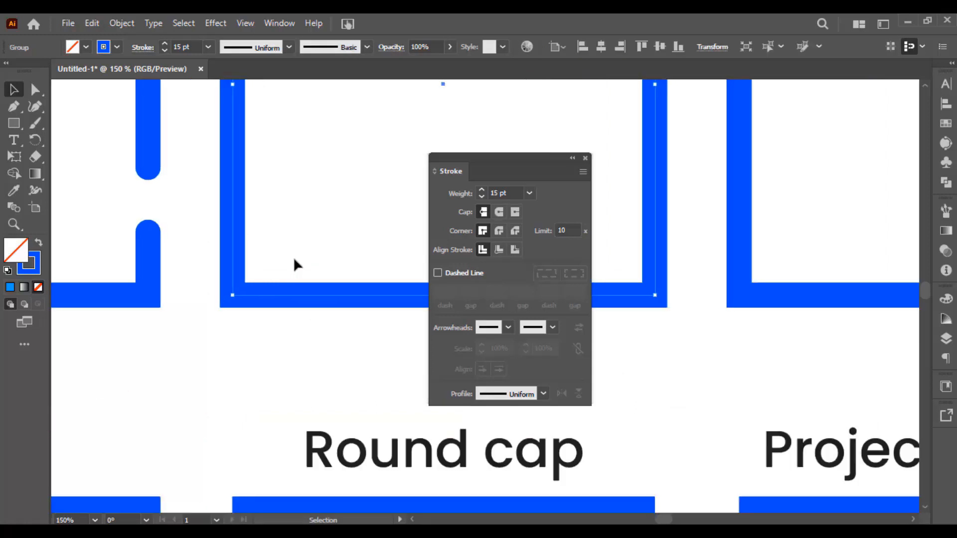
left_click_drag(261, 377, 277, 254)
left_click_drag(245, 328, 269, 399)
scroll(291, 408, "up", 2)
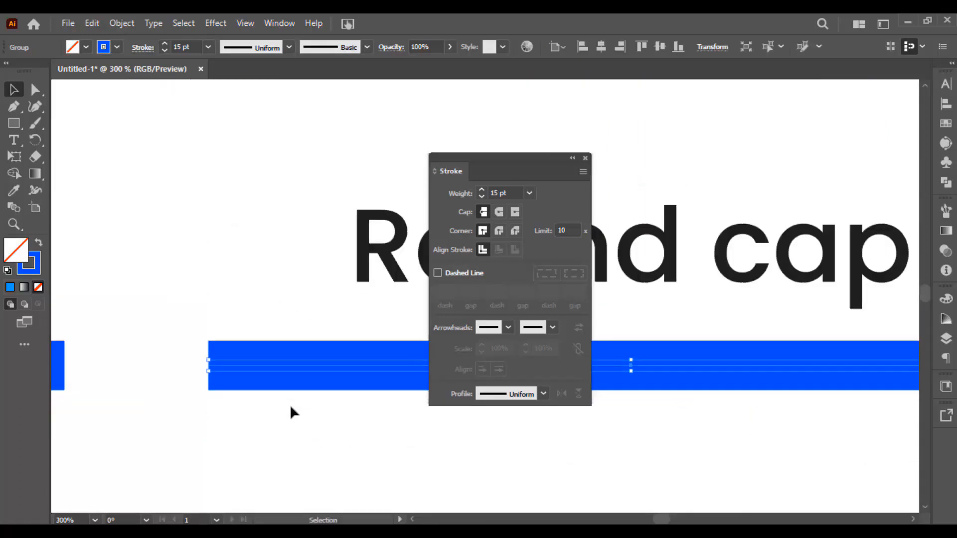
left_click(500, 231)
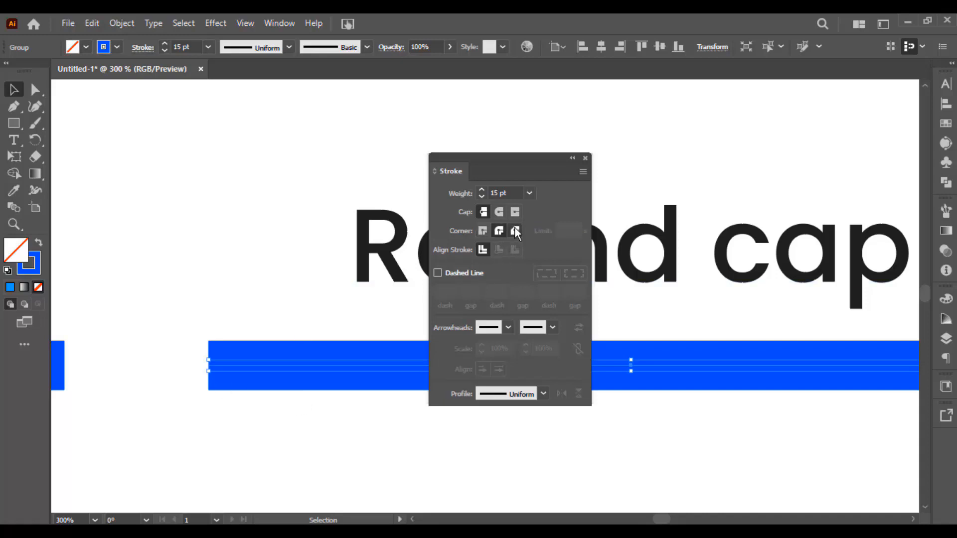
Apply a Round Join to the Round Join square's corners, check its upper left corner, and switch them to Bevel Join
left_click_drag(192, 317, 256, 424)
scroll(292, 313, "down", 1)
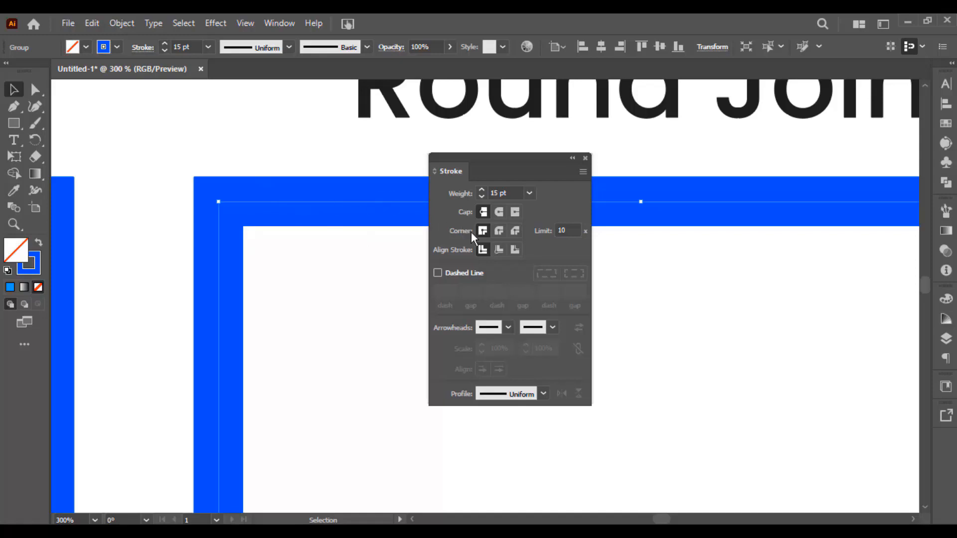
left_click(499, 231)
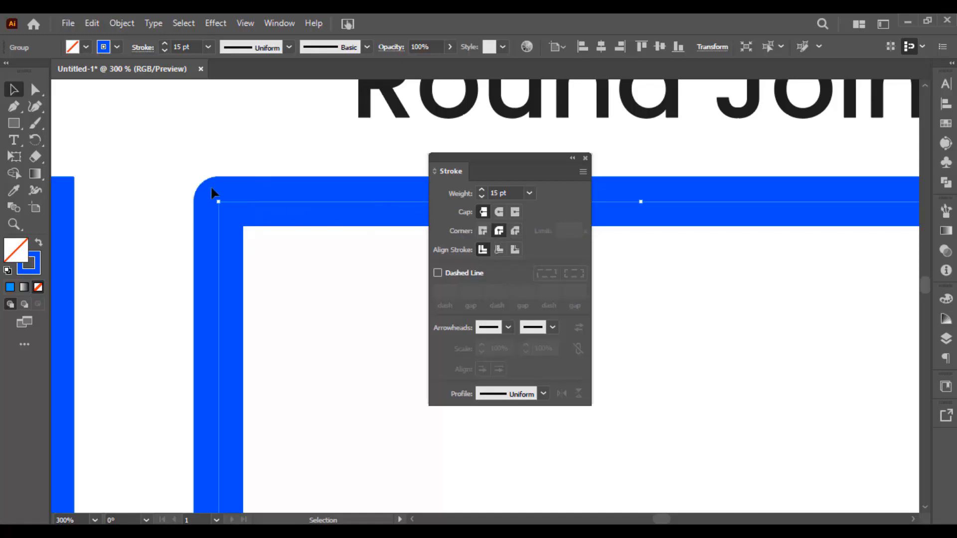
left_click(515, 230)
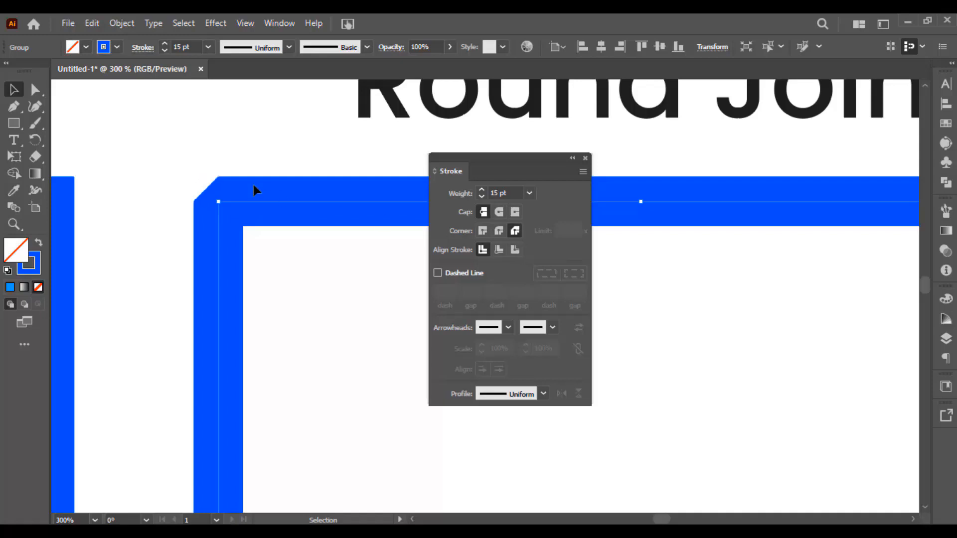
scroll(220, 202, "down", 5)
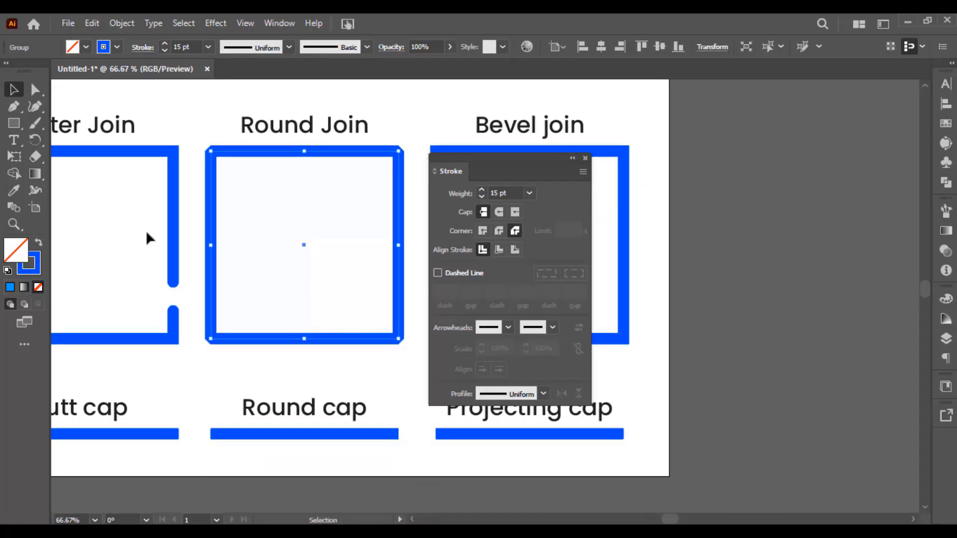
Change the corners of the opened Miter Join square to Bevel Join and deselect it
scroll(147, 233, "left", 4)
left_click(247, 193)
scroll(253, 201, "up", 3)
scroll(254, 209, "down", 2)
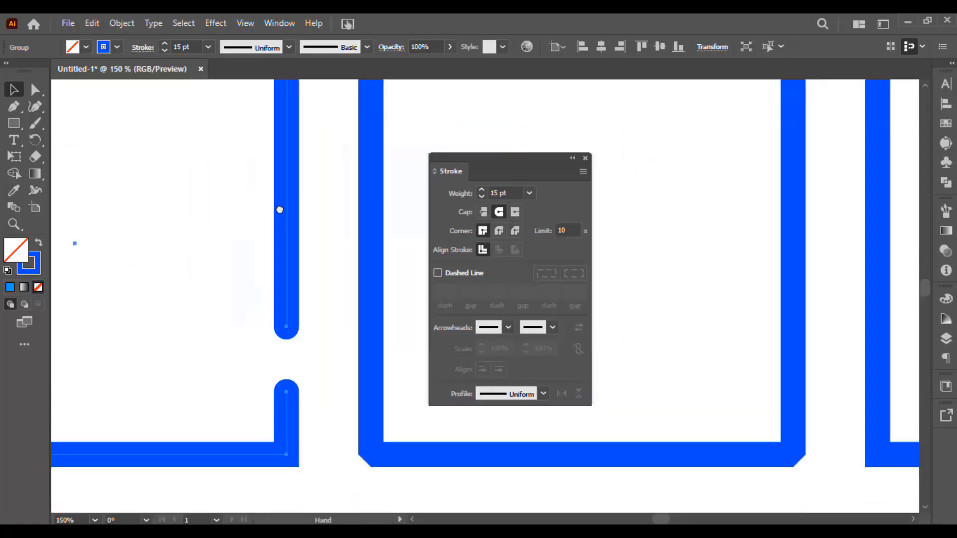
left_click(514, 230)
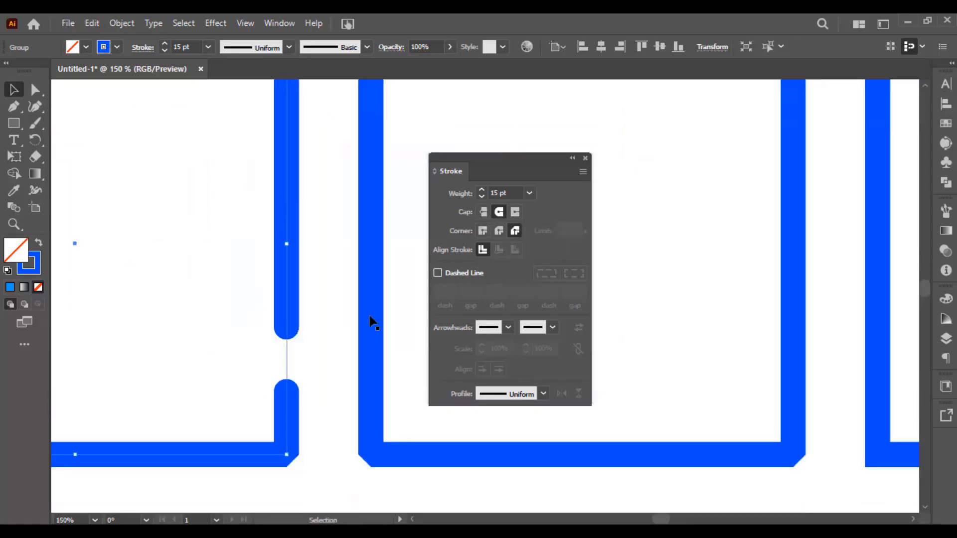
left_click(316, 385)
scroll(317, 384, "down", 3)
left_click_drag(318, 377, 355, 345)
scroll(349, 292, "up", 1)
left_click_drag(348, 293, 374, 282)
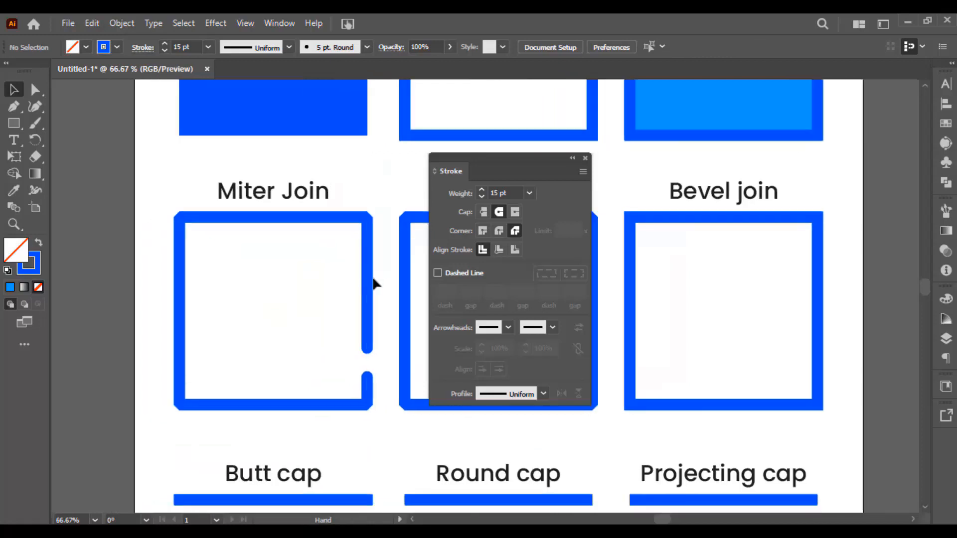
Set the opened Miter Join square's corners to Round Join and inspect the rounded corners
left_click(369, 271)
left_click(502, 229)
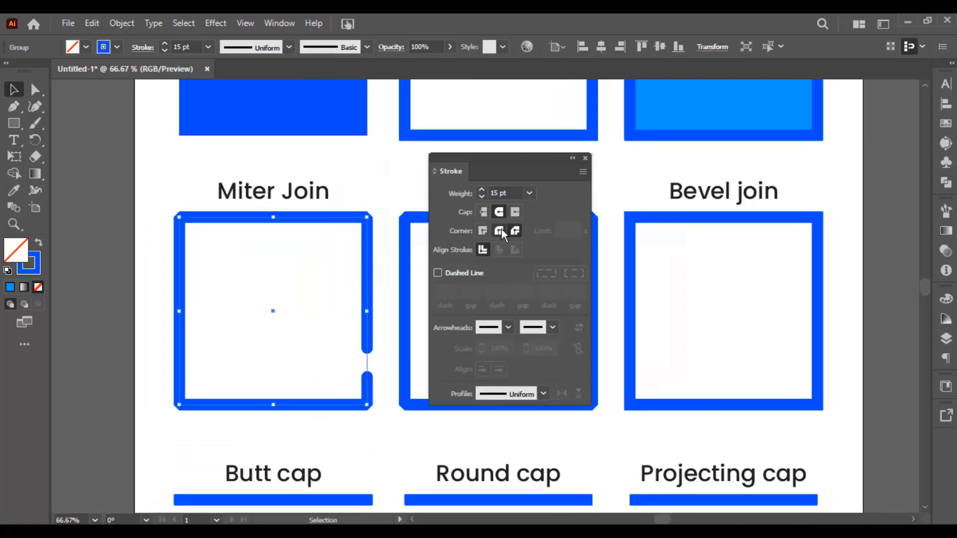
left_click(391, 399)
scroll(396, 398, "up", 2)
scroll(325, 371, "down", 2)
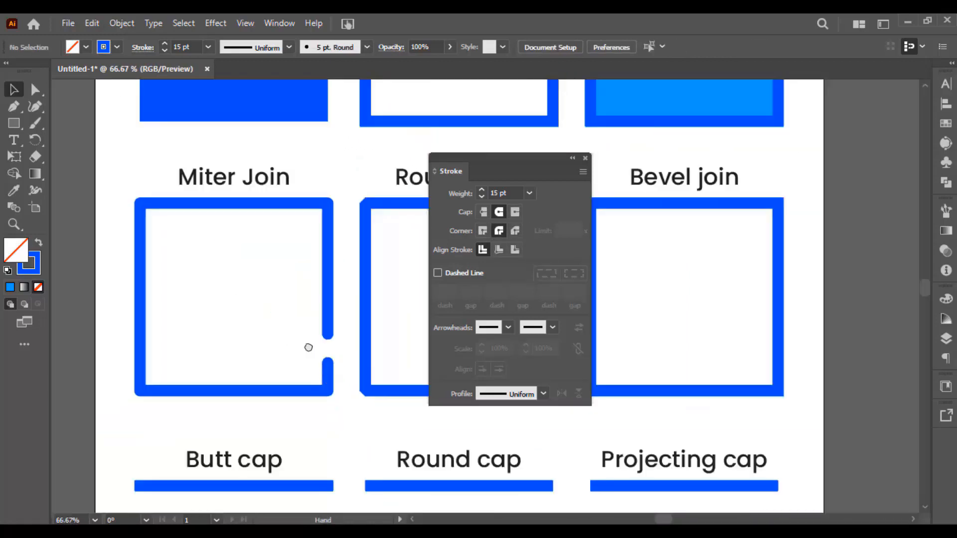
scroll(310, 346, "left", 2)
left_click_drag(351, 228, 352, 228)
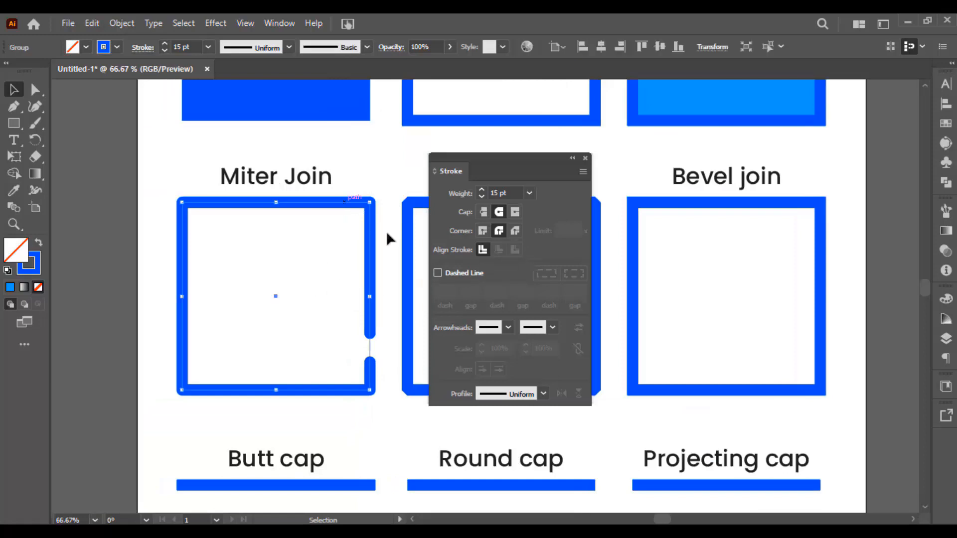
Select the Bevel join square and align its stroke to the inside of the path
scroll(324, 253, "right", 6)
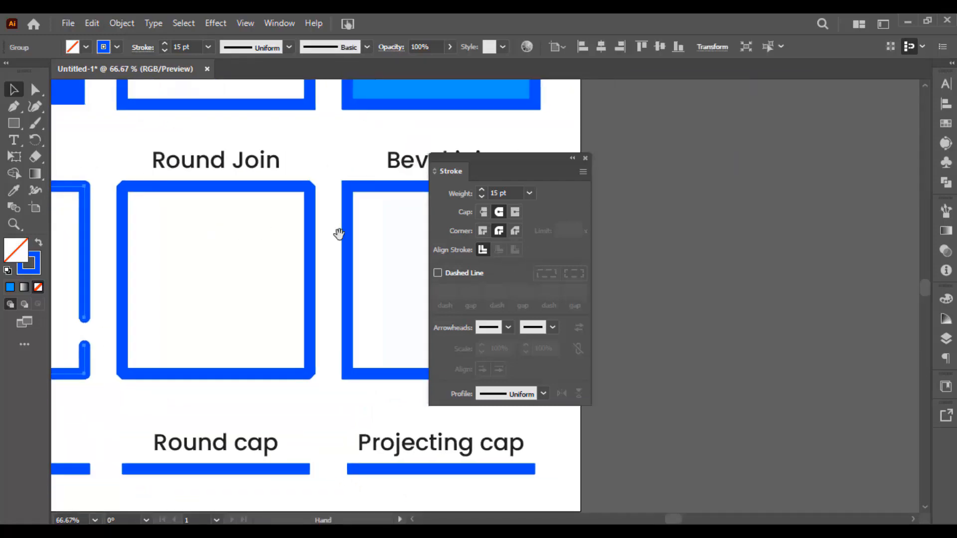
left_click(326, 237)
scroll(353, 245, "up", 2)
left_click_drag(387, 247, 352, 193)
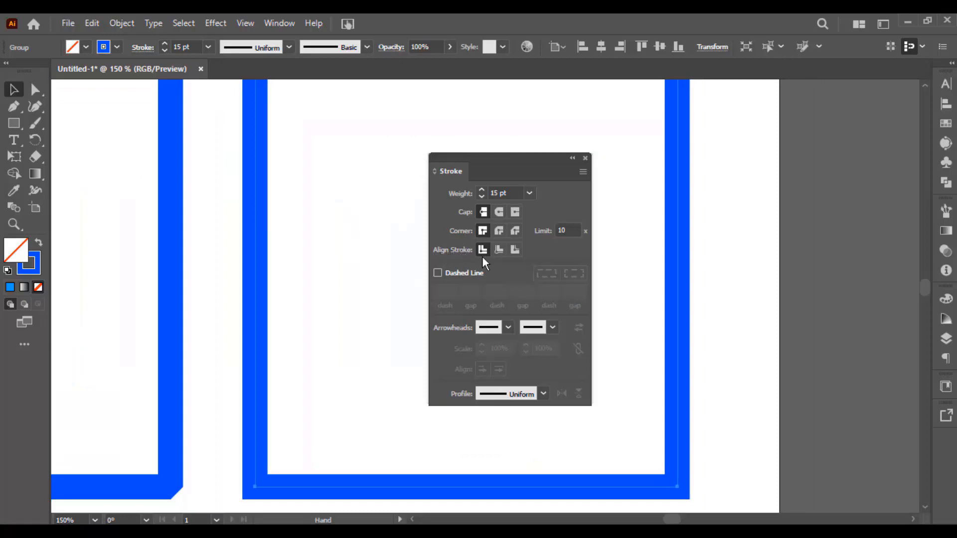
scroll(310, 238, "down", 1)
left_click_drag(310, 238, 279, 252)
scroll(253, 222, "up", 1)
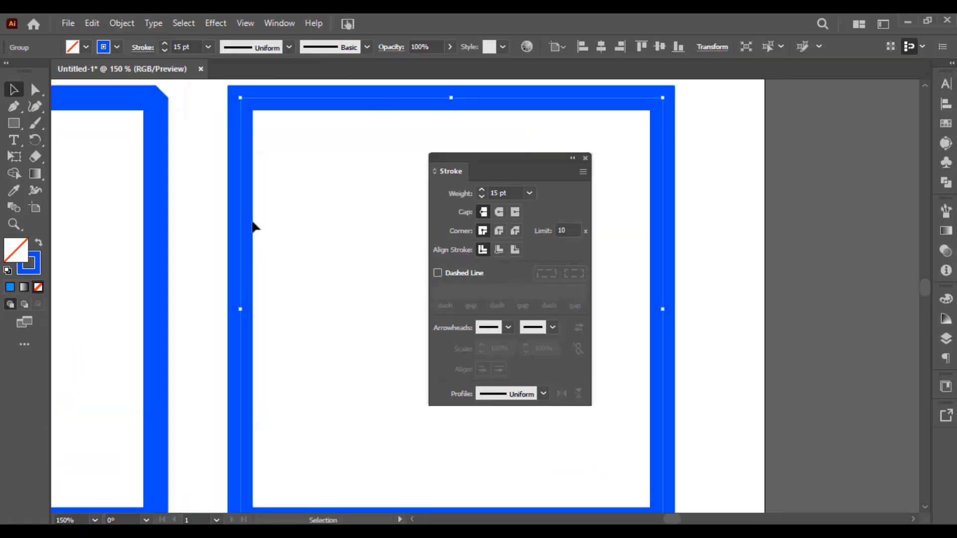
left_click_drag(243, 142, 223, 202)
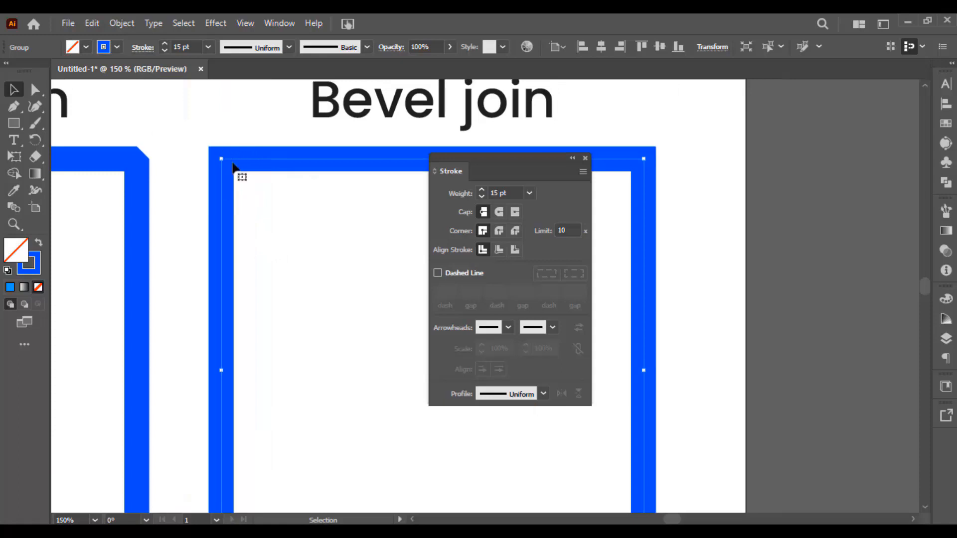
left_click(499, 250)
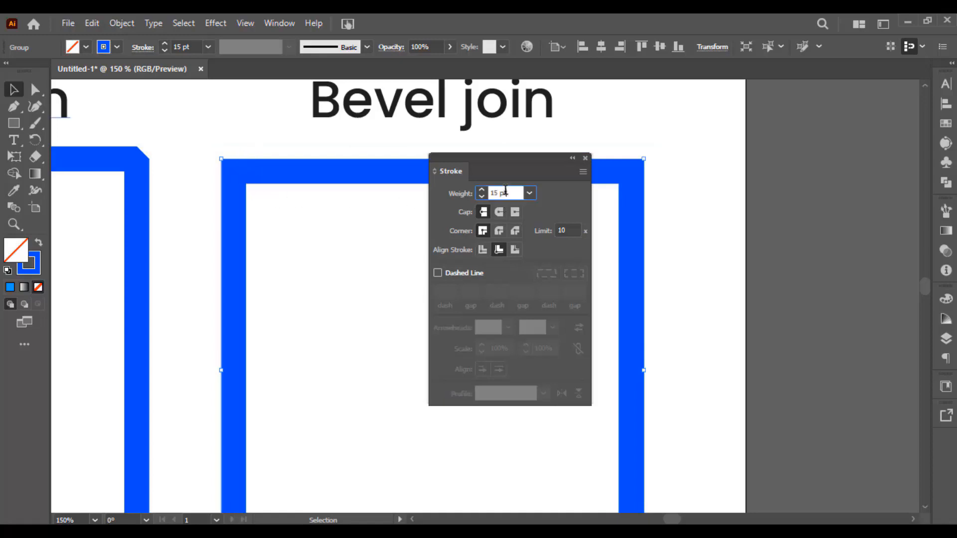
Try stroke weights of 30 pt and 12 pt on the Bevel join square's inside-aligned stroke
left_click(505, 193)
scroll(506, 191, "up", 12)
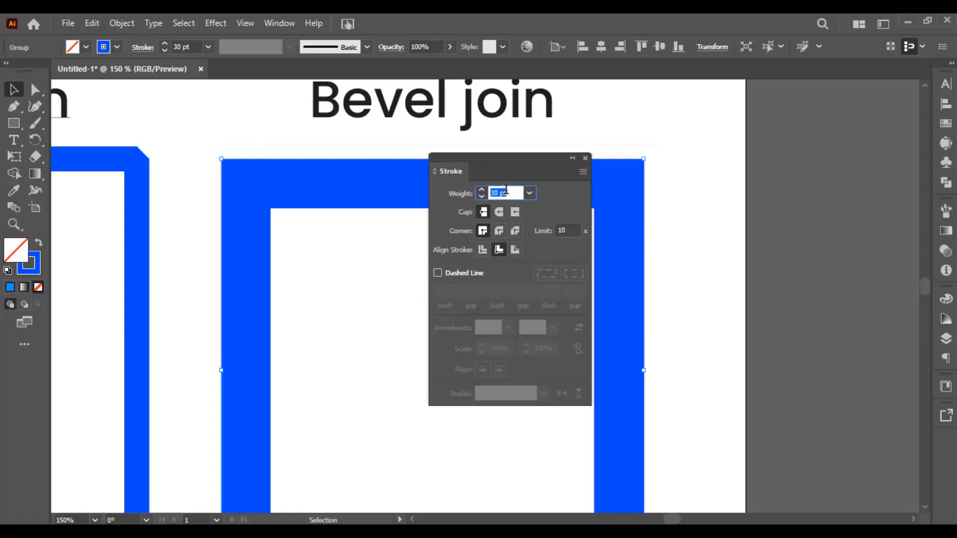
scroll(506, 190, "down", 12)
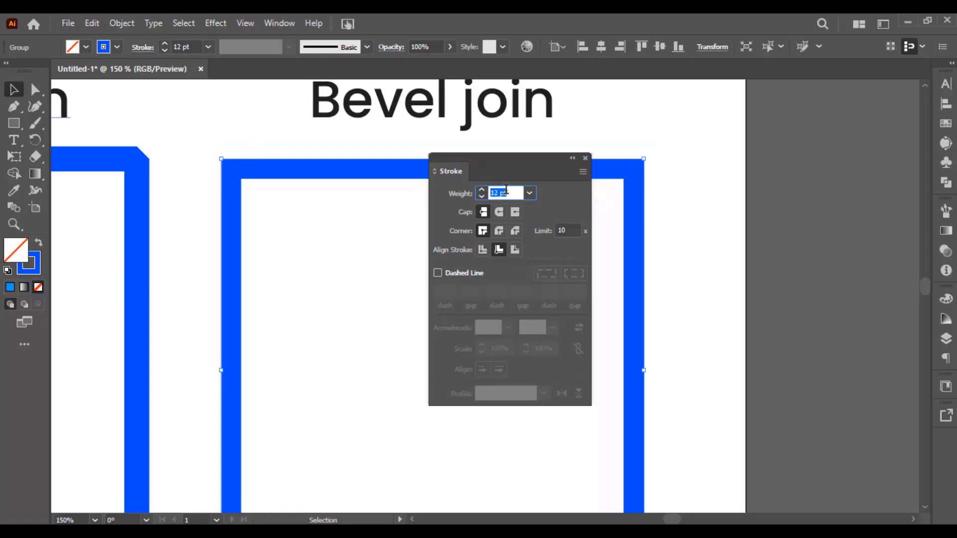
Align the Bevel join square's stroke to the outside and try weights of 32 pt and 9 pt
left_click(515, 250)
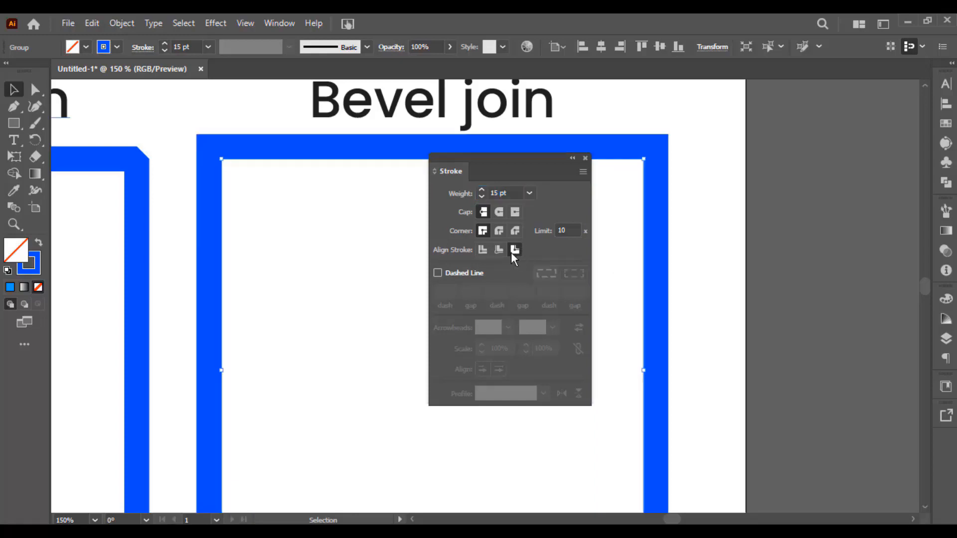
left_click(506, 193)
scroll(507, 192, "up", 13)
scroll(509, 190, "up", 2)
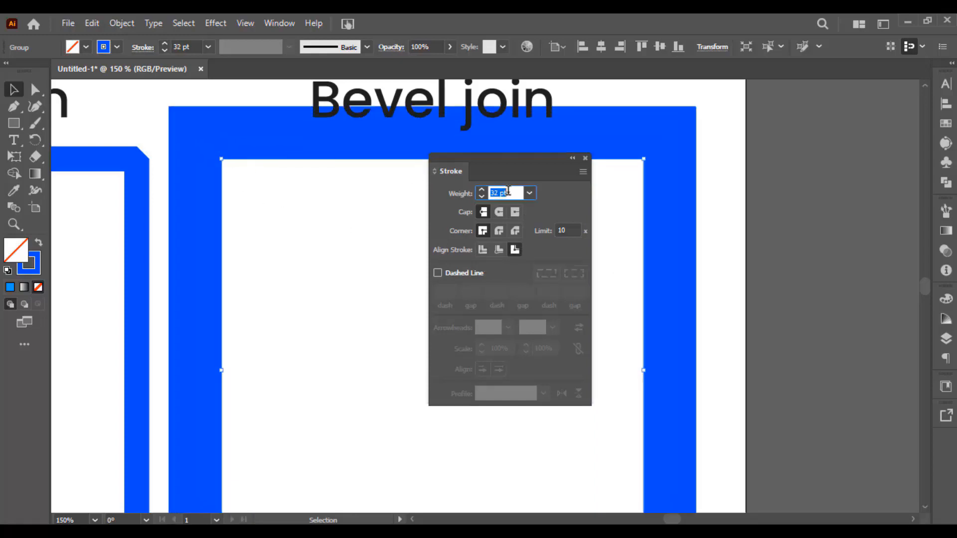
scroll(506, 192, "down", 13)
scroll(505, 193, "down", 8)
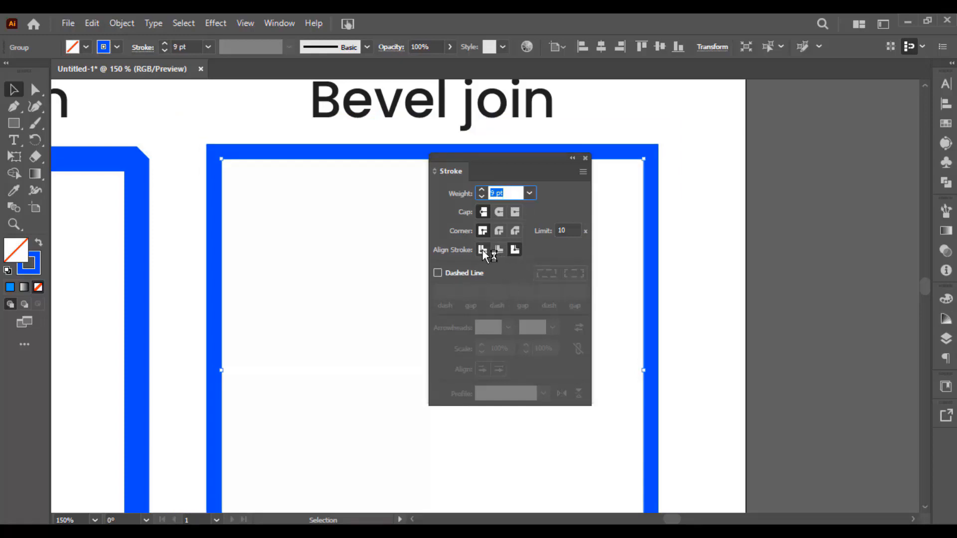
Undo the weight changes on the Bevel join square's outside-aligned stroke
scroll(370, 272, "down", 3)
left_click_drag(356, 288, 437, 285)
scroll(416, 285, "down", 1)
key("ctrl+z")
key("ctrl+z")
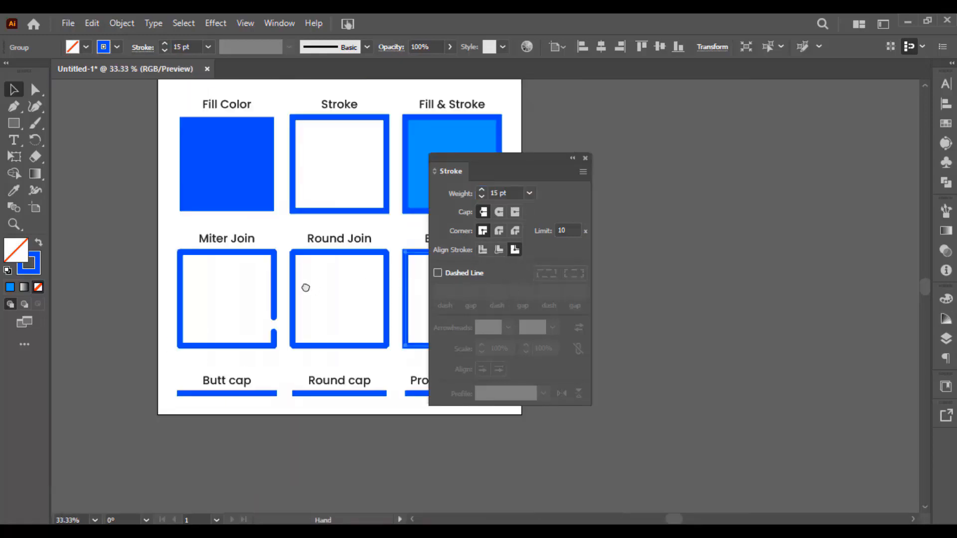
Add an empty second artboard beside the first and move the Stroke panel clear of it
mouse_move(306, 287)
left_mouse_down()
mouse_move(318, 285)
mouse_move(288, 306)
left_mouse_up()
left_click_drag(351, 291, 188, 295)
left_click_drag(237, 294, 160, 294)
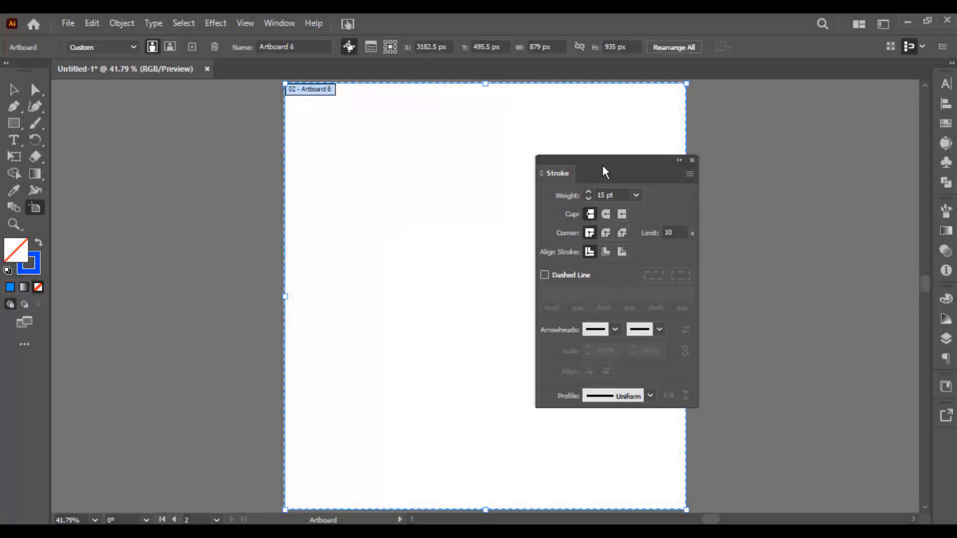
mouse_move(602, 172)
left_mouse_down()
mouse_move(786, 162)
mouse_move(797, 150)
mouse_move(790, 159)
left_mouse_up()
key("v")
left_click_drag(555, 153, 538, 161)
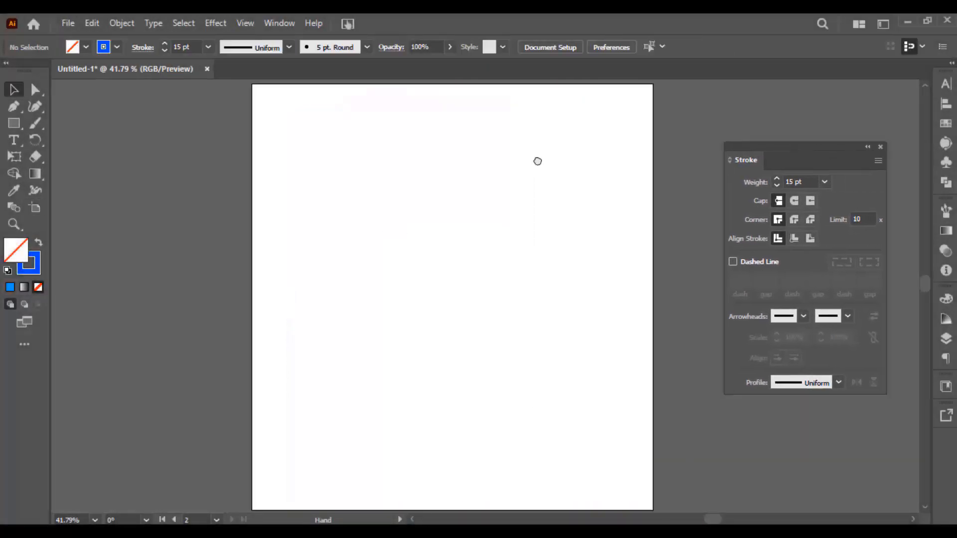
Draw a large circle with the Ellipse tool on the second artboard and centre it horizontally
left_click_drag(14, 123, 77, 137)
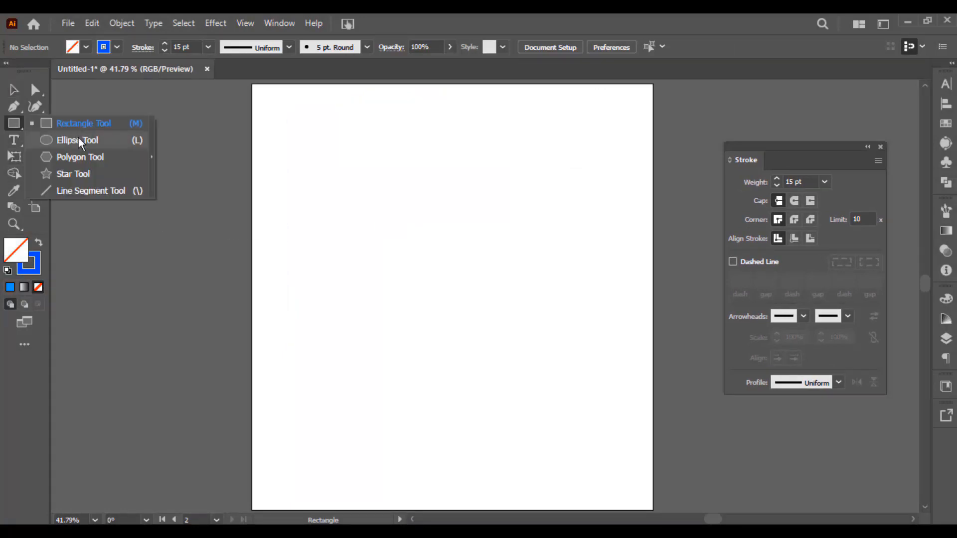
left_click(79, 140)
left_click_drag(393, 156, 613, 375)
key("v")
mouse_move(578, 192)
left_mouse_down()
mouse_move(498, 191)
mouse_move(528, 192)
left_mouse_up()
Set the circle's stroke weight to 40 pt and deselect it
left_click(208, 46)
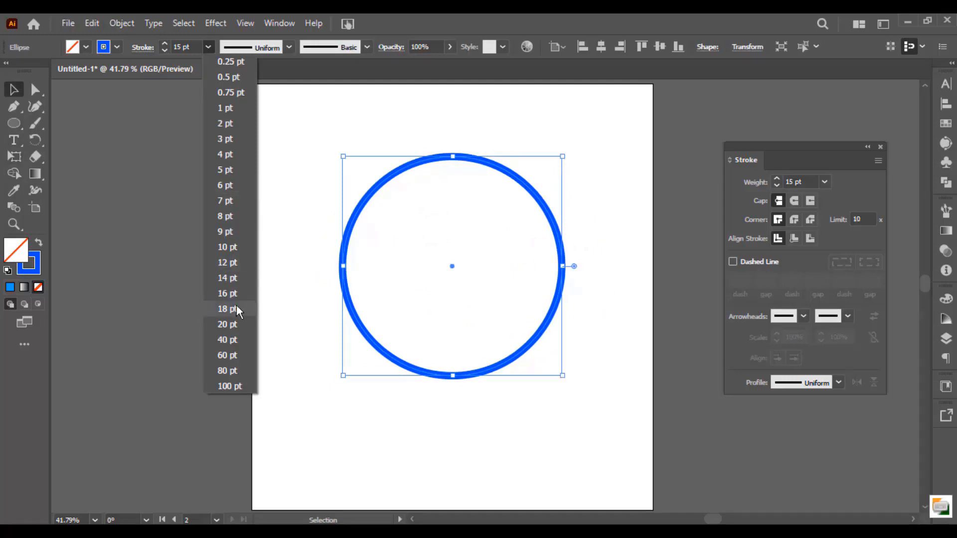
left_click(233, 339)
left_click(412, 134)
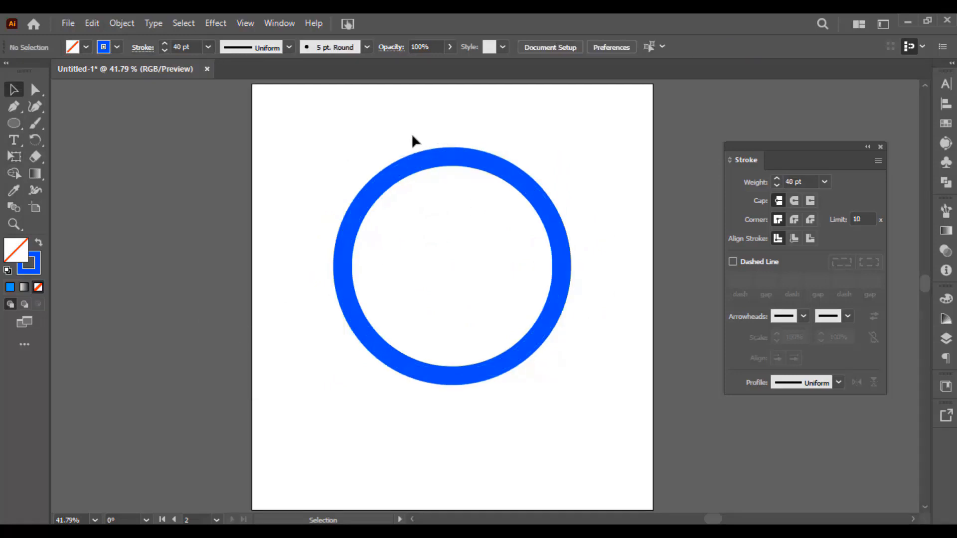
Duplicate the circle in place and set the copy's stroke weight to 80 pt
key("ctrl+a")
key("v")
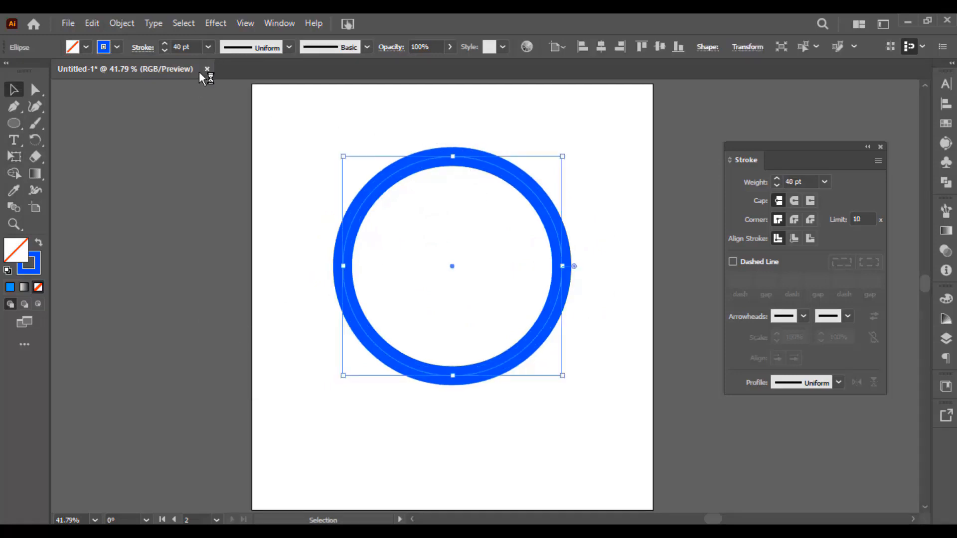
left_click(208, 48)
left_click(233, 370)
Change the 80 pt circle's stroke colour to dark blue 000072 and deselect it
left_click(30, 272)
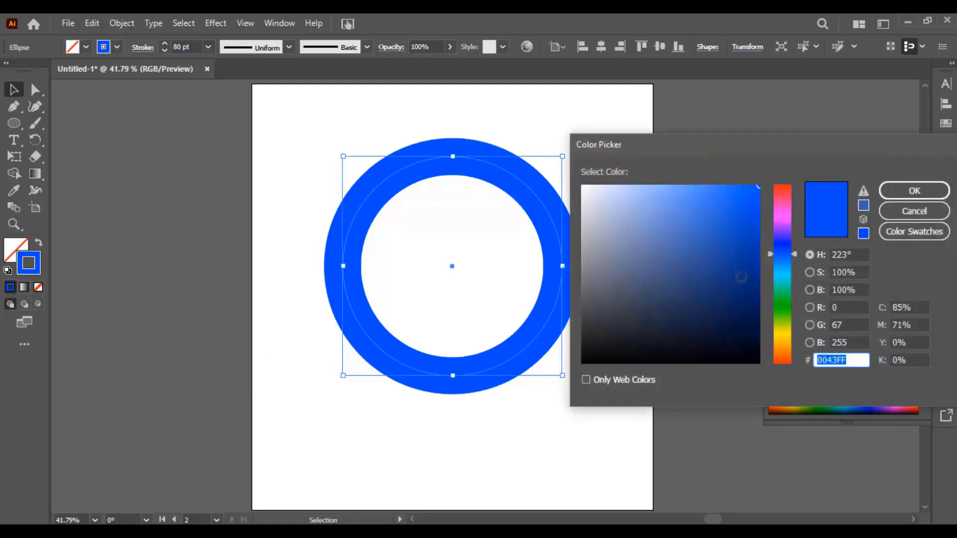
left_click_drag(743, 278, 760, 283)
left_click(778, 288)
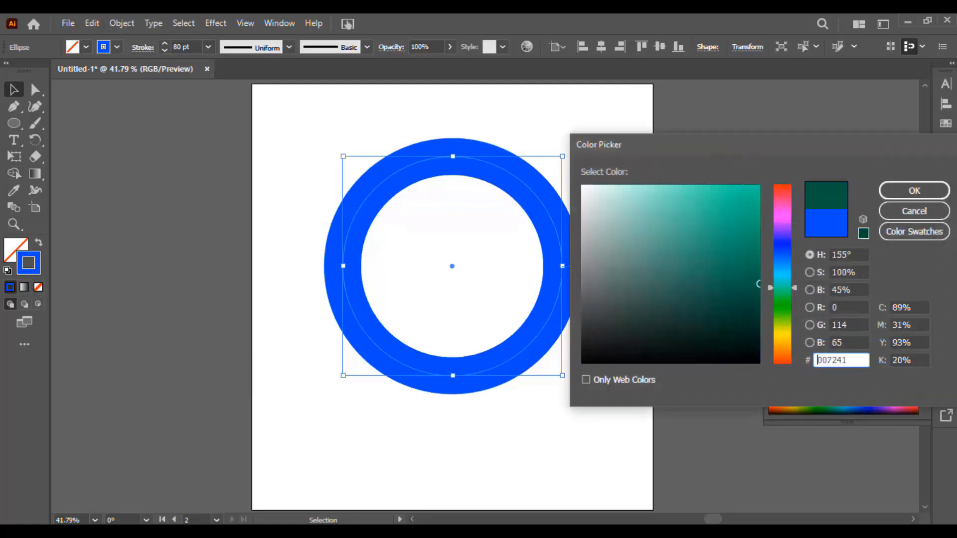
left_click(784, 243)
left_click(914, 191)
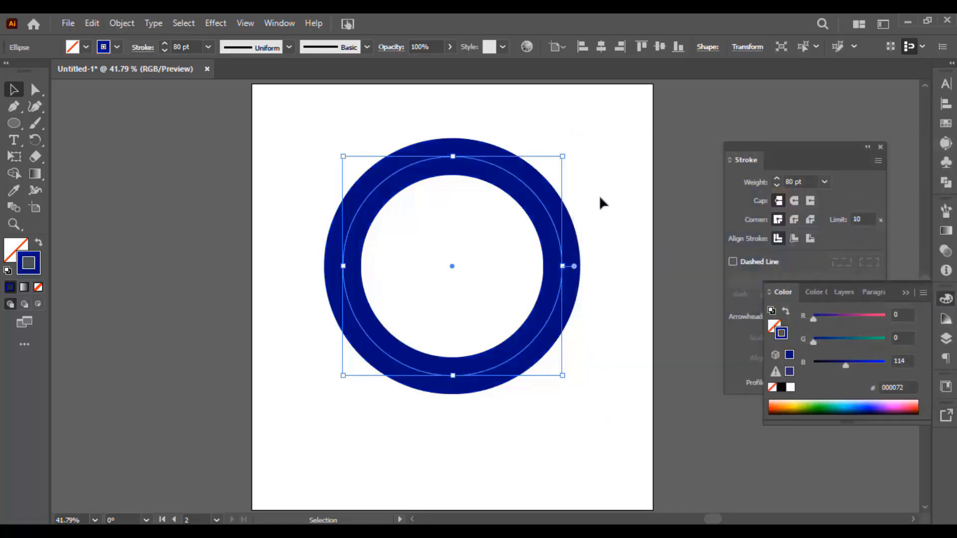
left_click(581, 185)
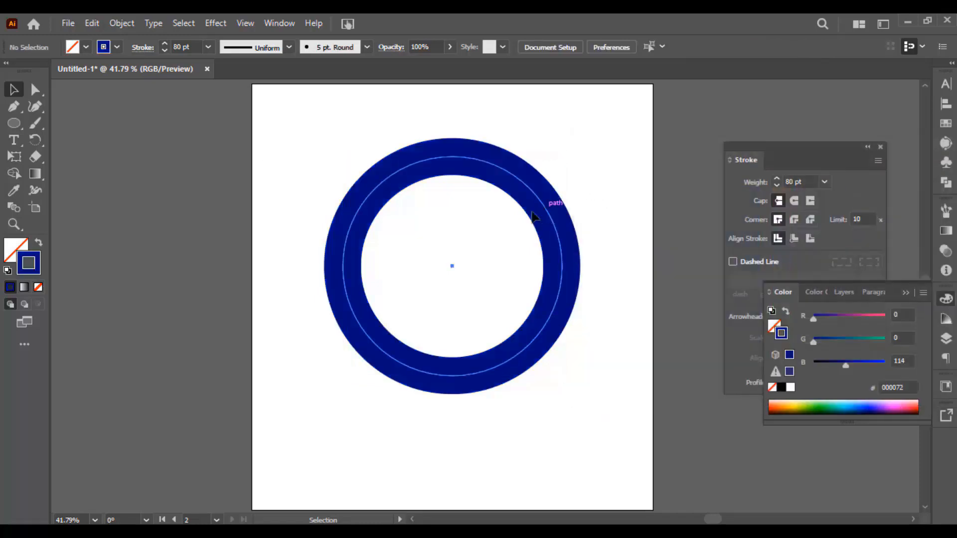
Move the dark blue circle to the left so that it partly overlaps the bright blue circle
left_click_drag(491, 171, 362, 176)
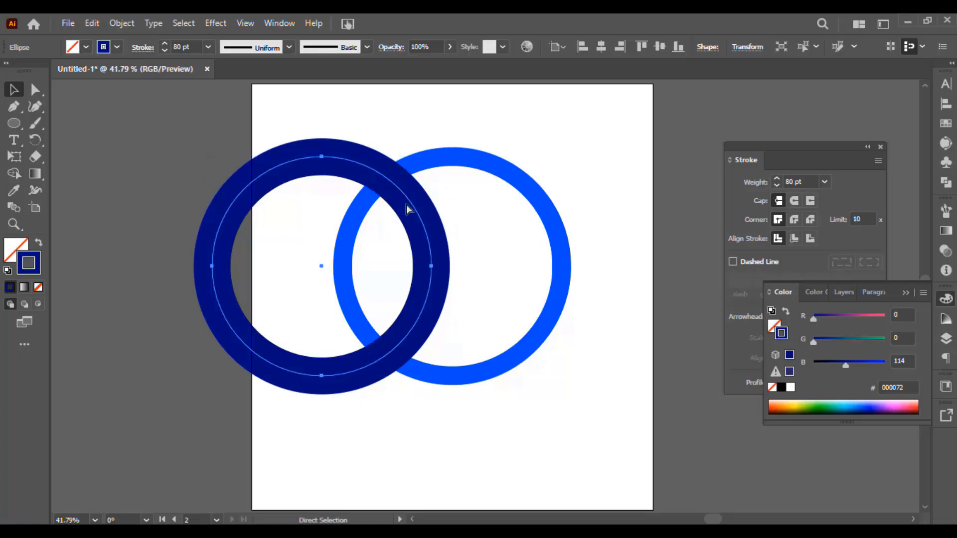
Undo the dark blue circle's last move and delete its top anchor point to leave the lower half as an arc
key("ctrl+z")
scroll(463, 152, "up", 2)
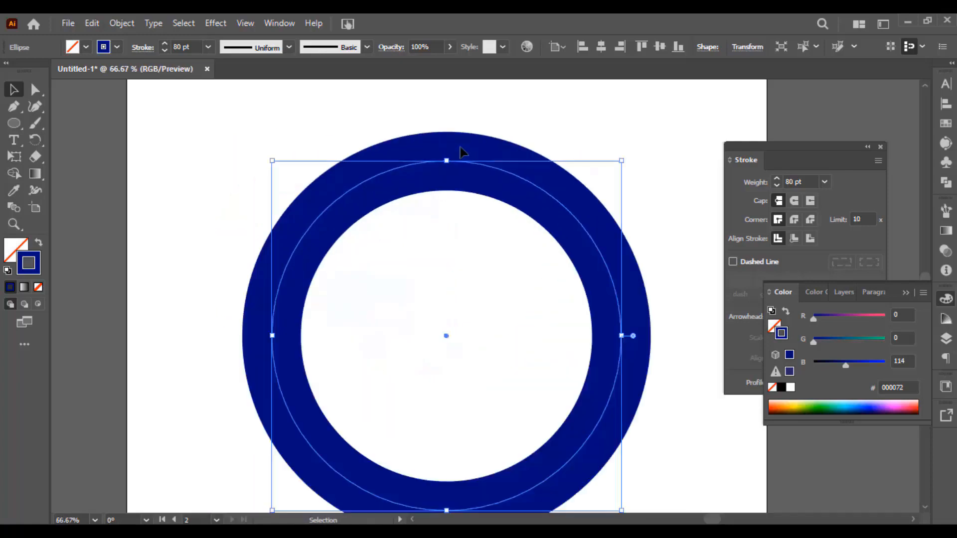
key("space")
left_click_drag(455, 180, 410, 151)
key("a")
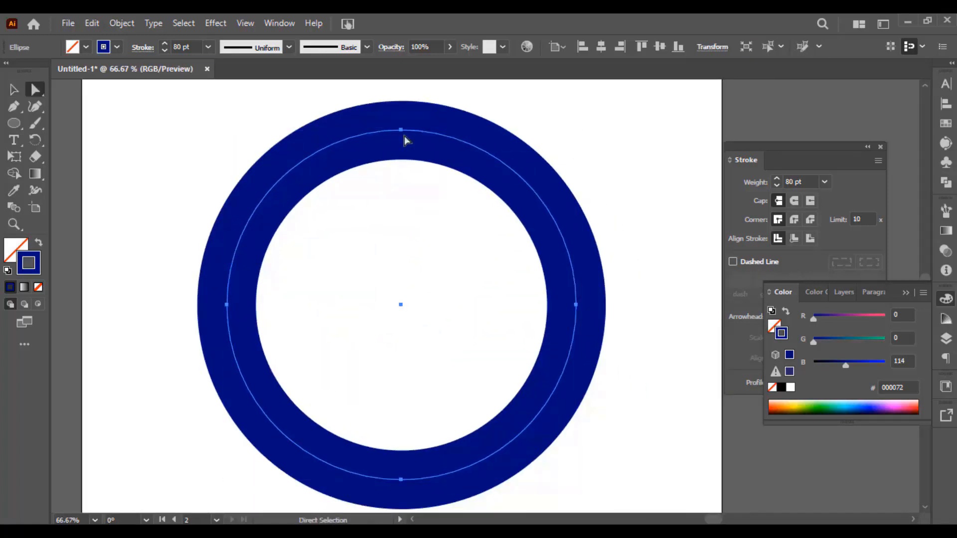
left_click(405, 131)
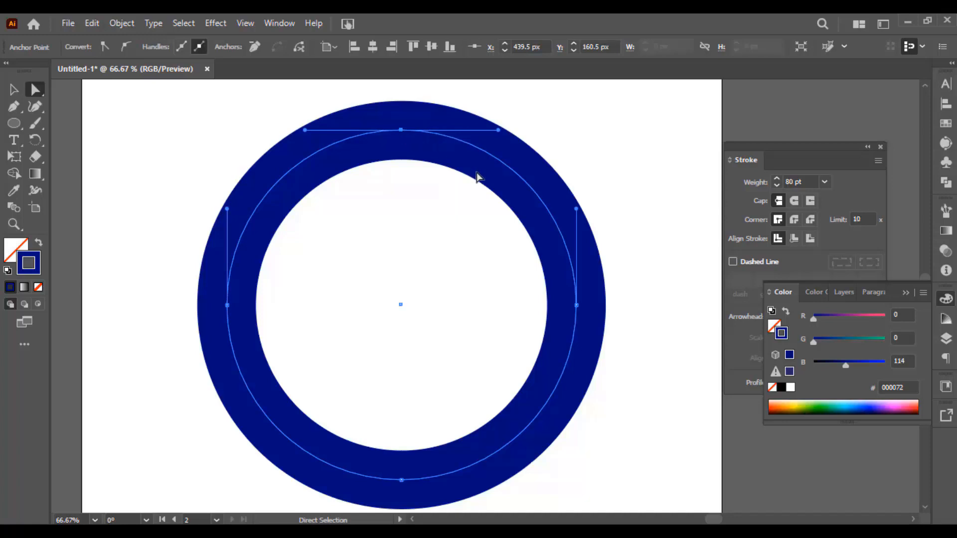
key("Delete")
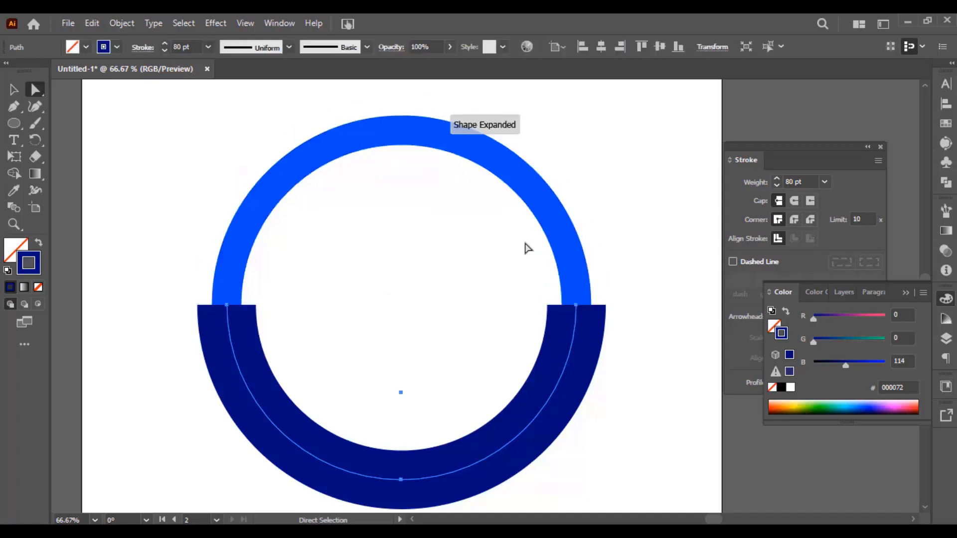
left_click(610, 243)
Give the dark blue half-circle arc round caps
key("v")
left_click(573, 327)
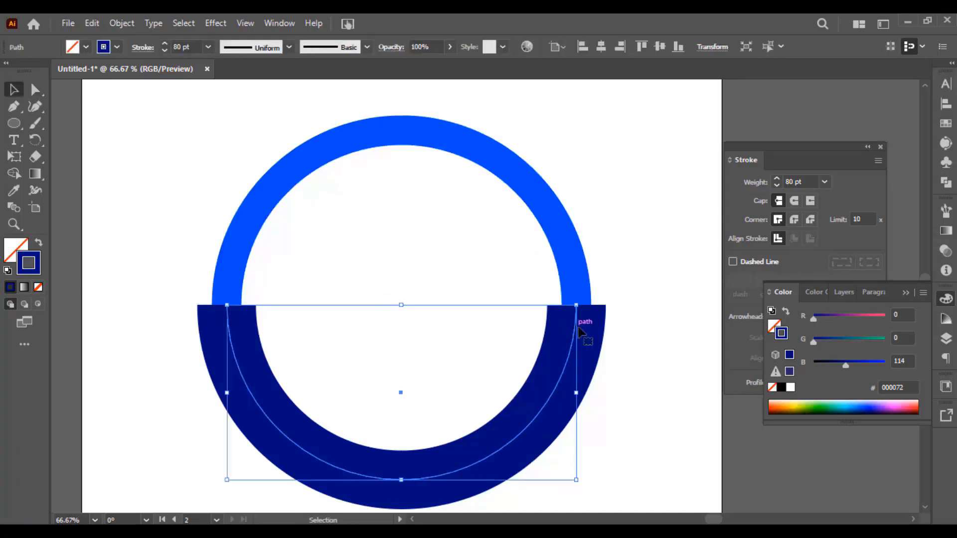
left_click(794, 201)
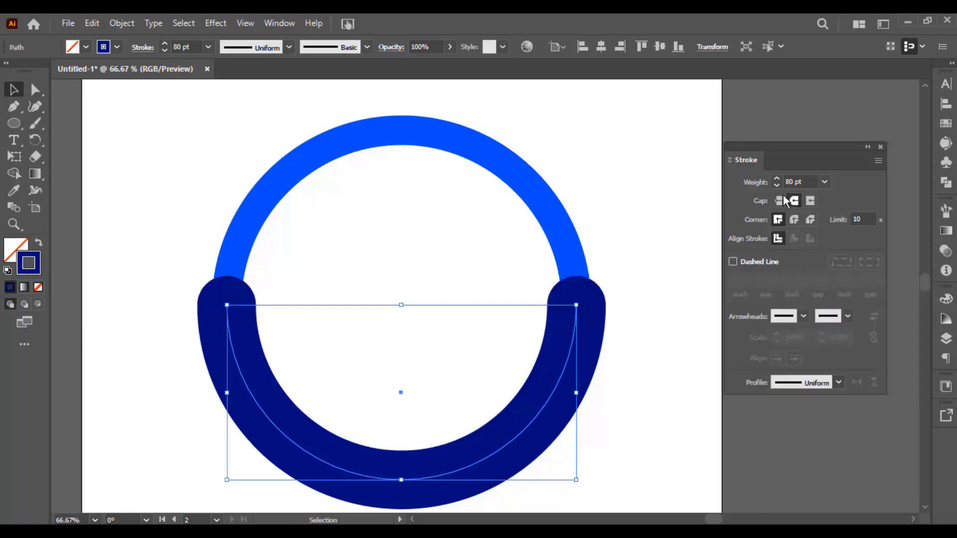
Scale down the dark blue arc and bright blue circle together, rotating them 180° so the arc sits on top
left_click_drag(627, 231, 470, 340)
key("ctrl+minus")
mouse_move(572, 294)
left_mouse_down()
mouse_move(357, 342)
mouse_move(404, 303)
mouse_move(593, 295)
mouse_move(553, 294)
left_mouse_up()
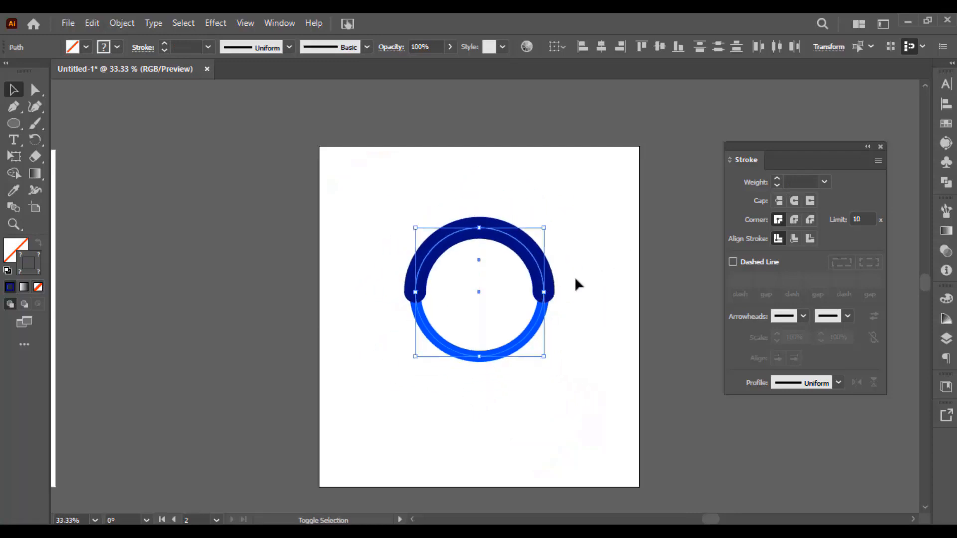
left_click(563, 199)
Clear the circle and arc from the artboard and draw a square about 562 px wide with an 8 pt dark blue stroke
left_click_drag(565, 189, 382, 362)
scroll(560, 353, "up", 1)
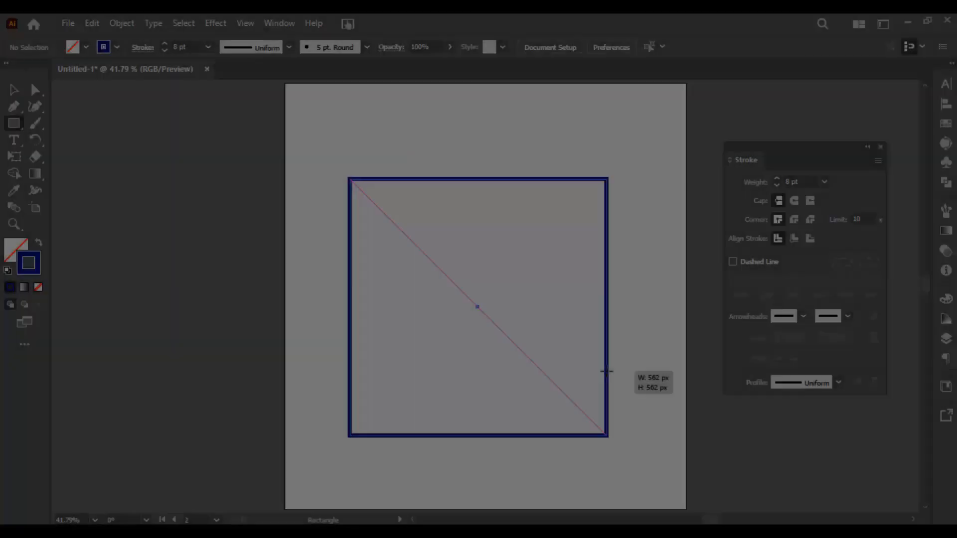
left_click_drag(605, 374, 623, 358)
scroll(570, 312, "up", 1)
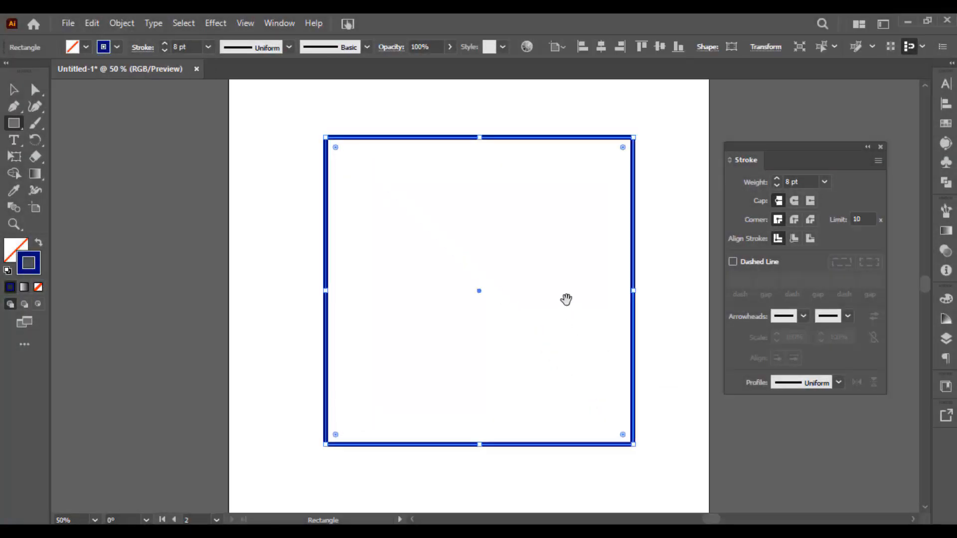
left_click_drag(566, 299, 532, 295)
key("v")
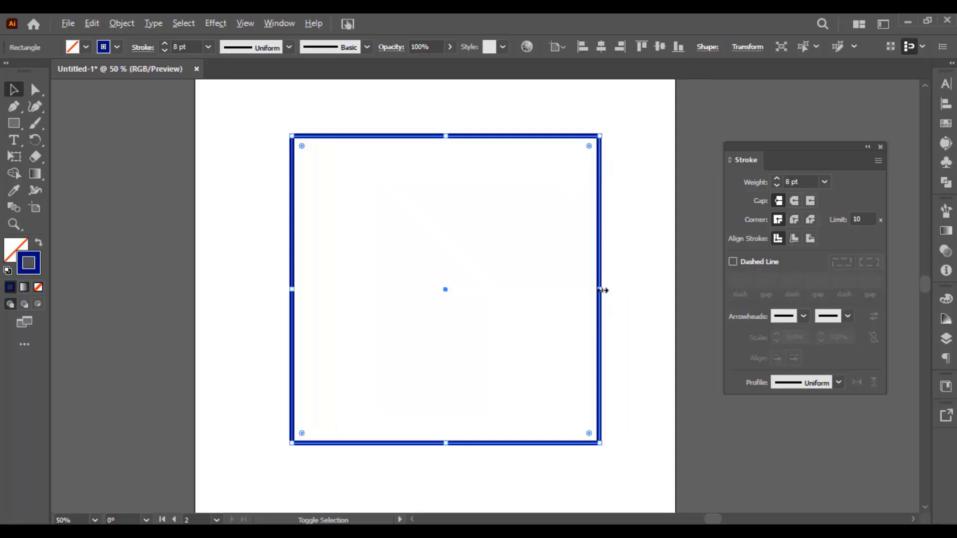
Shrink the square proportionally about its centre and make its stroke a dashed line with 12 pt dashes
left_click_drag(600, 289, 560, 289)
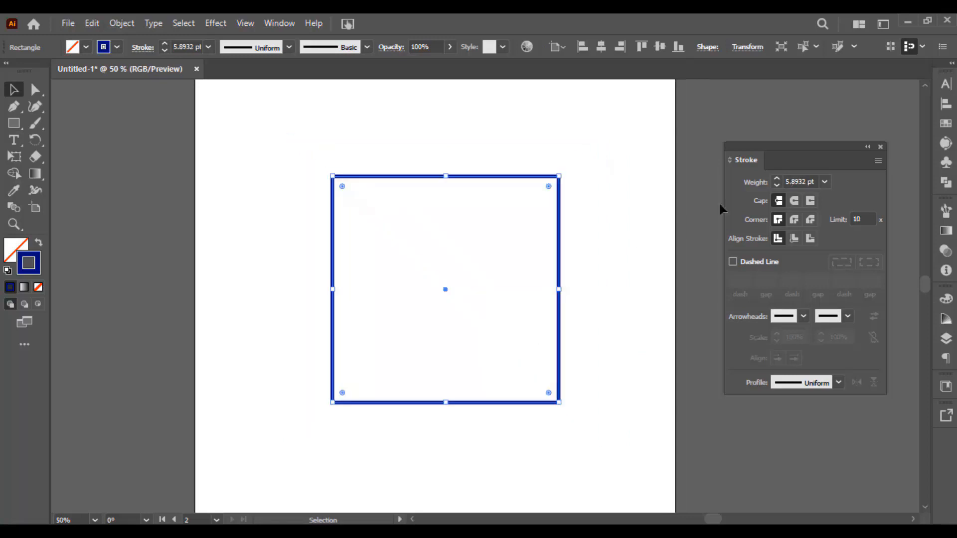
left_click(760, 262)
scroll(577, 220, "up", 1)
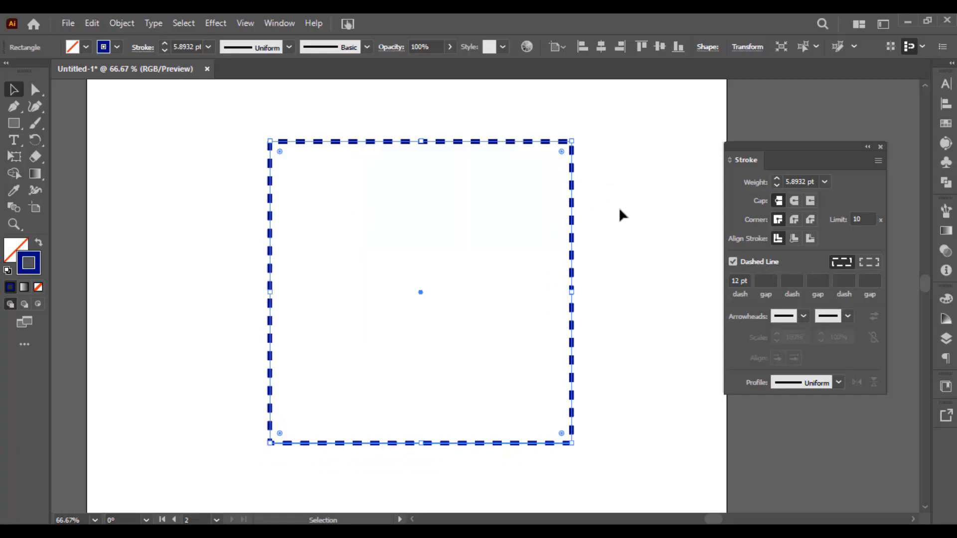
left_click(622, 181)
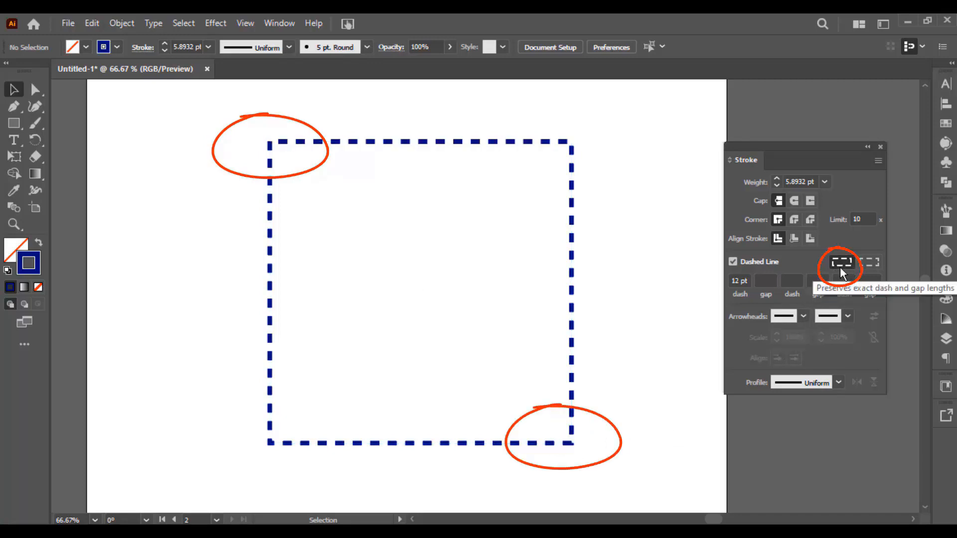
Switch the square's dashed stroke from preserving exact lengths to aligning the dashes with the corners
left_click(875, 264)
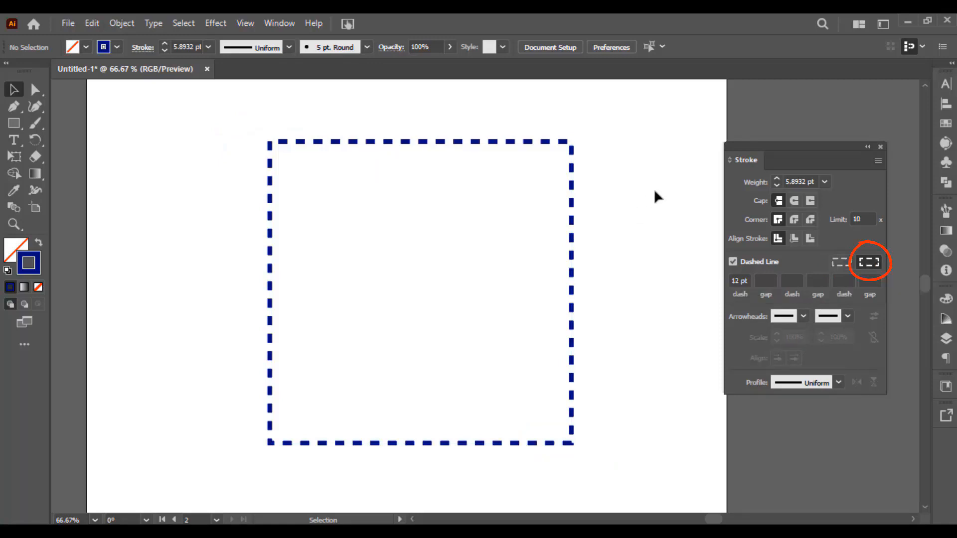
left_click(571, 240)
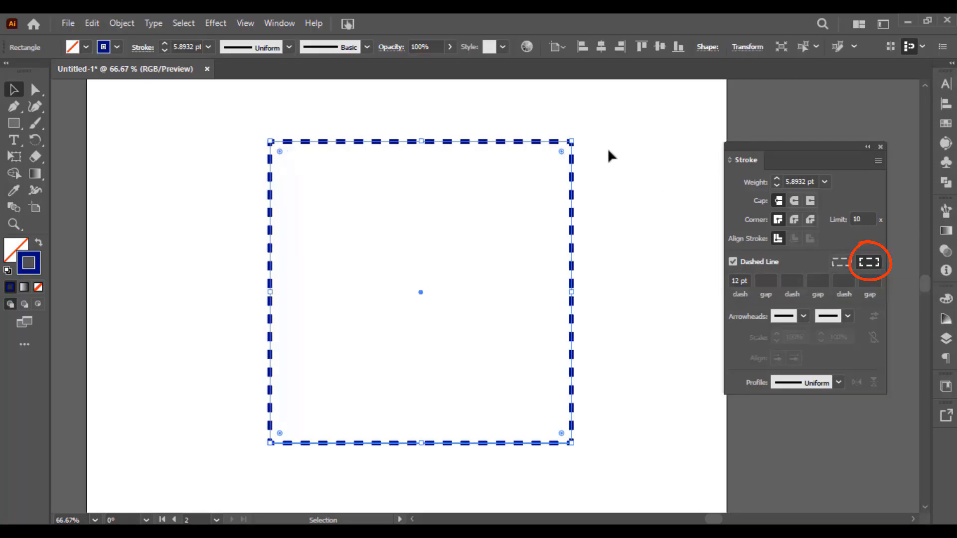
mouse_move(605, 133)
left_mouse_down()
mouse_move(440, 199)
mouse_move(226, 421)
mouse_move(212, 479)
left_mouse_up()
left_click(249, 427)
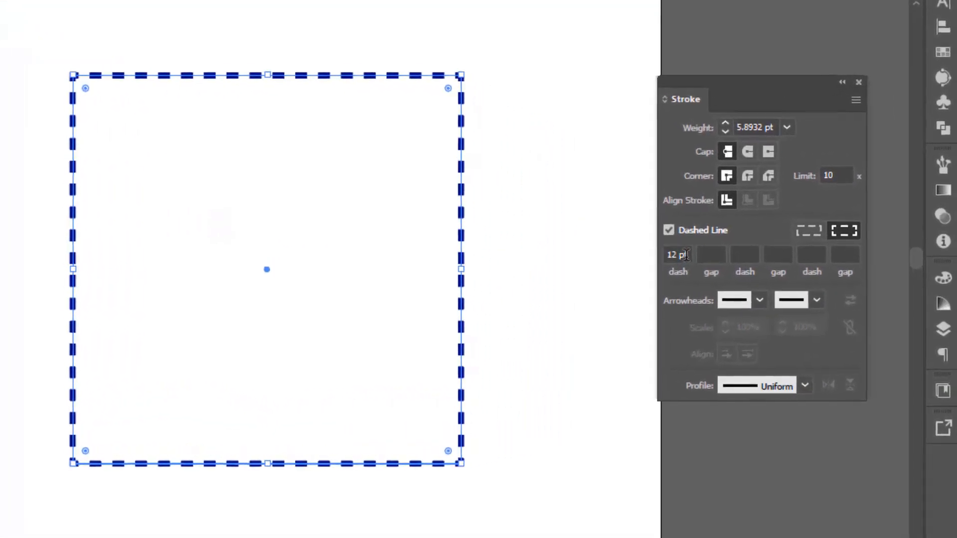
Set the square's first gap to 20 pt and its second dash to 20 pt
left_click(686, 255)
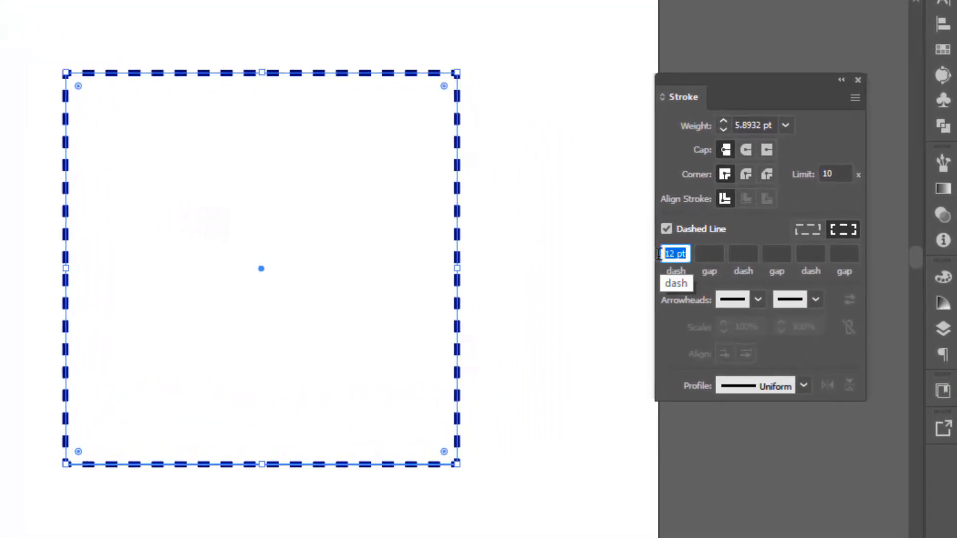
left_click(713, 254)
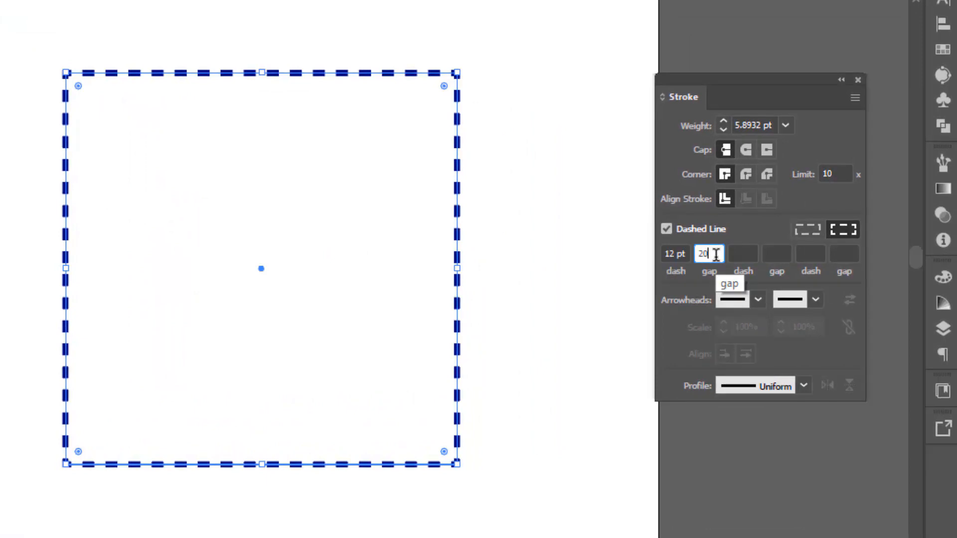
left_click(740, 255)
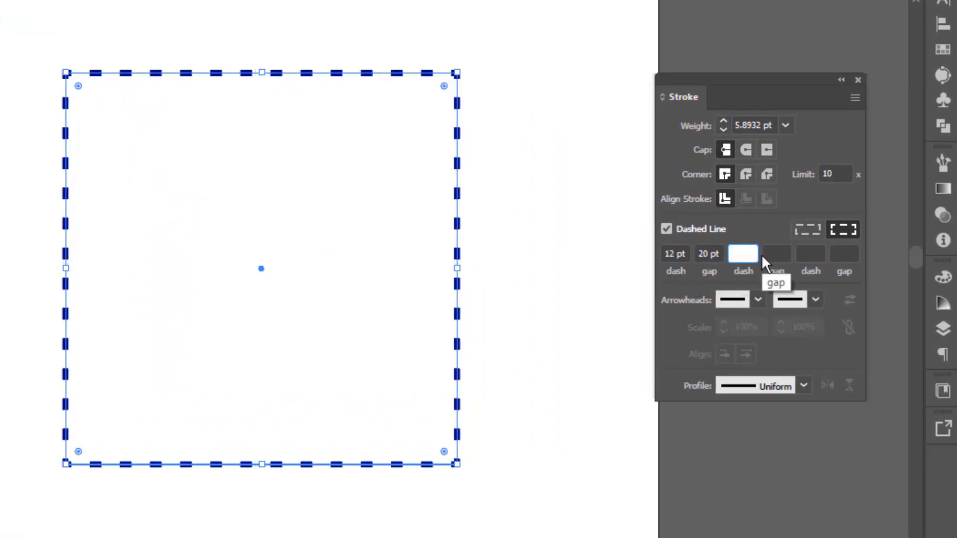
key("Return")
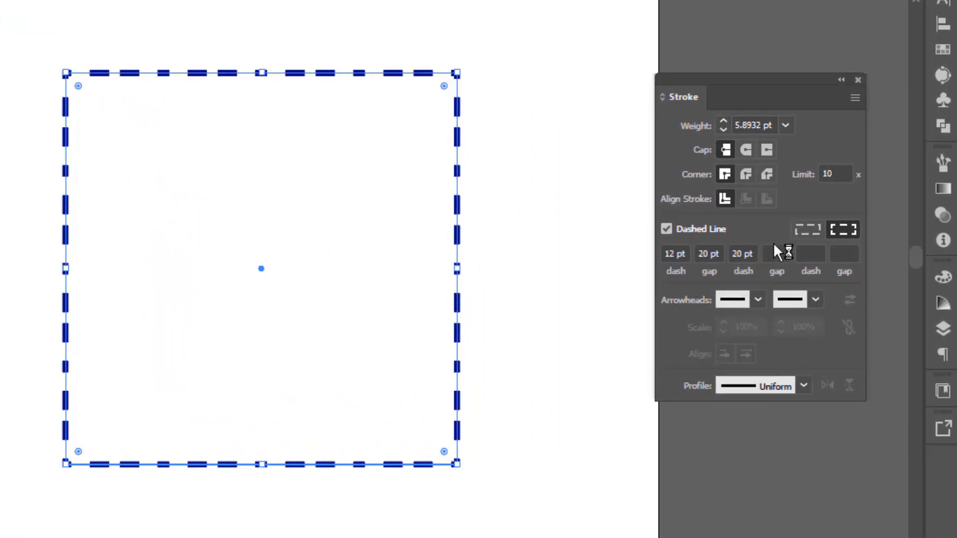
Set the second gap of the square's dash pattern to 15 pt
left_click(770, 254)
left_click(752, 254)
double_click(743, 254)
left_click(781, 253)
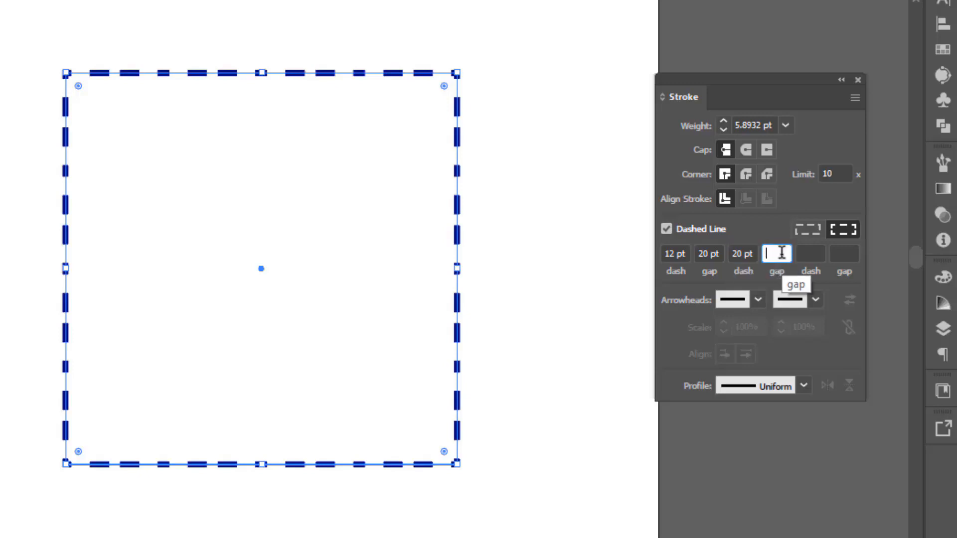
type("15")
key("Return")
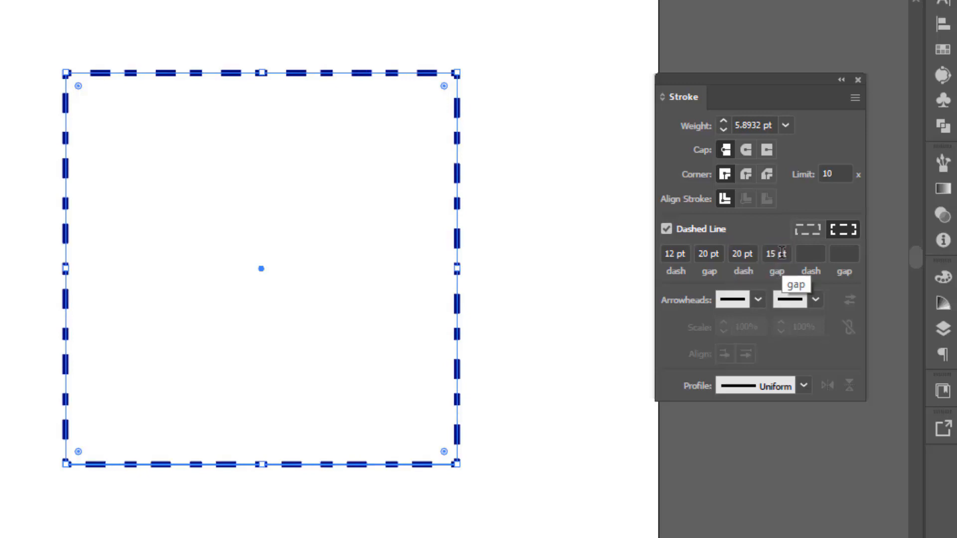
Set the third dash to 20 pt and the third gap to 12 pt, leaving the square deselected
left_click(808, 253)
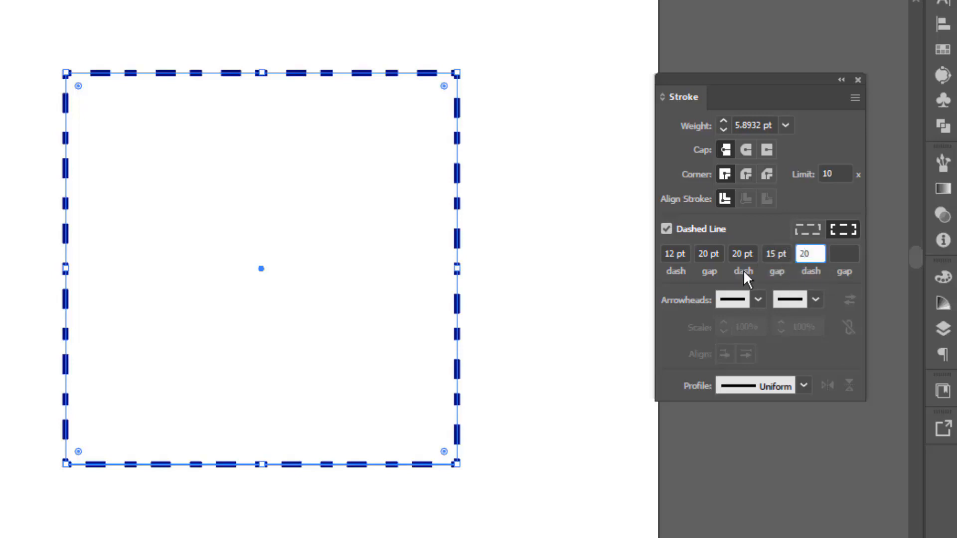
left_click(850, 253)
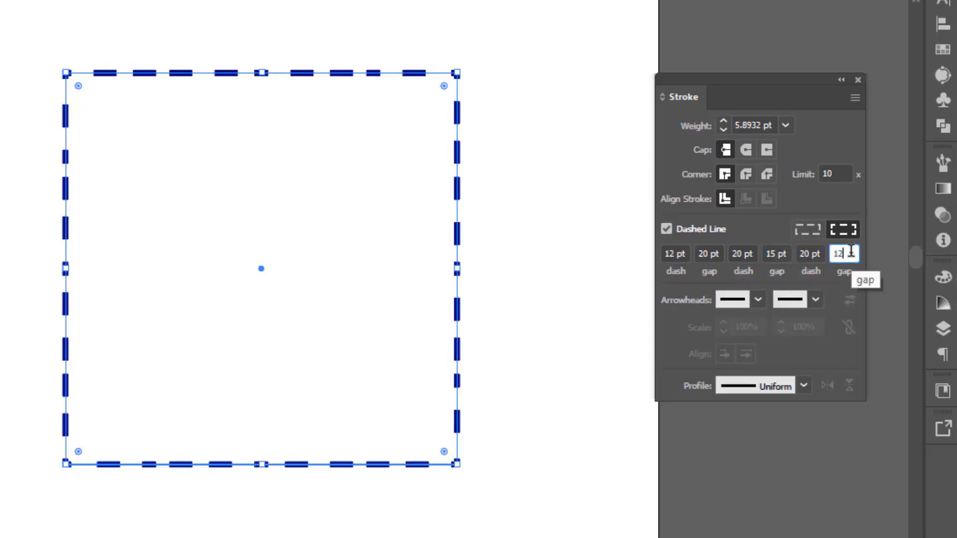
left_click(517, 137)
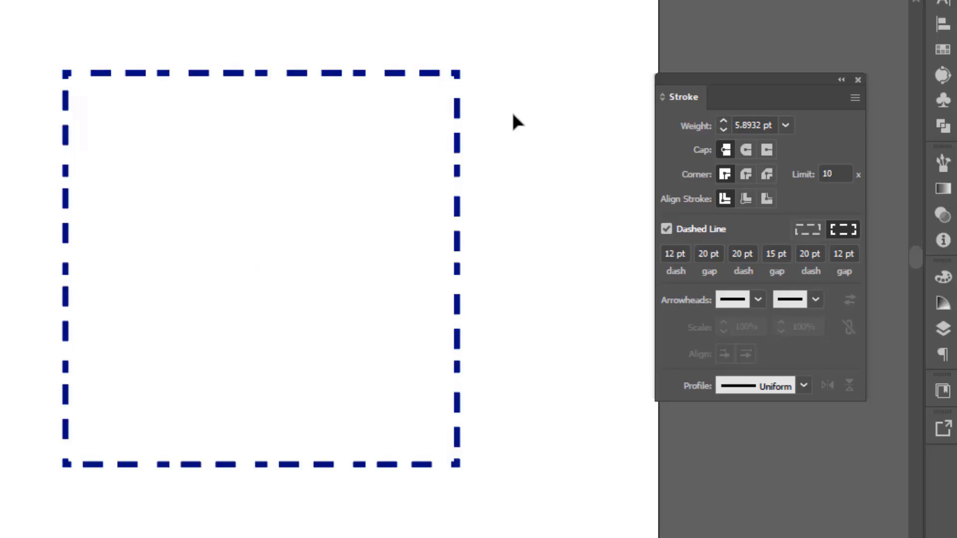
Clear the dashed square from the artboard and draw an open S-shaped path across it with the Pen tool
left_click(391, 202)
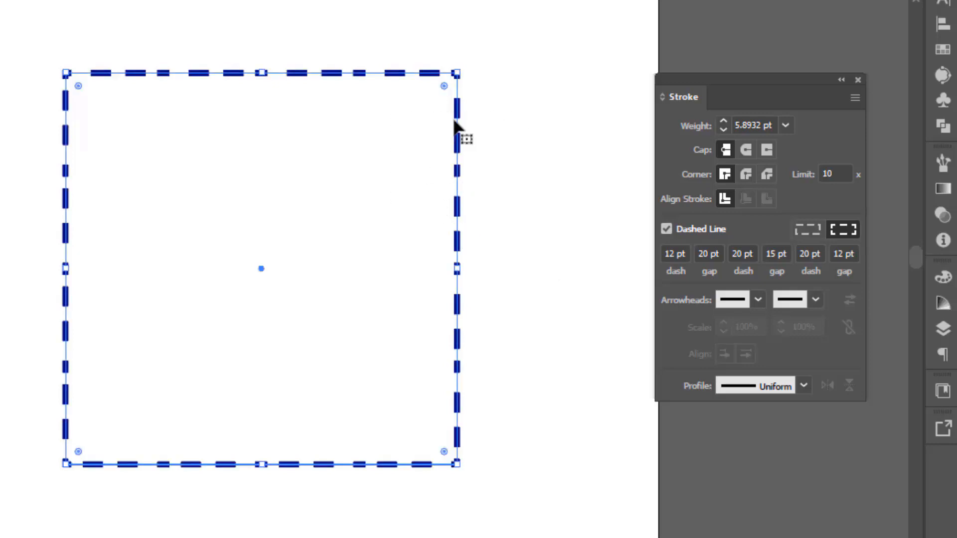
left_click_drag(0, 53, 490, 495)
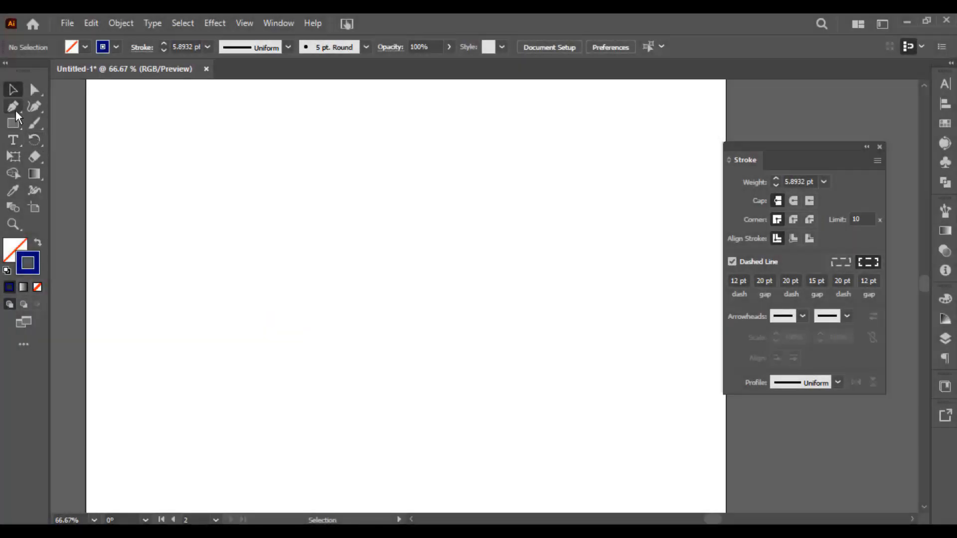
left_click(15, 109)
left_click(209, 302)
left_click_drag(363, 254, 425, 282)
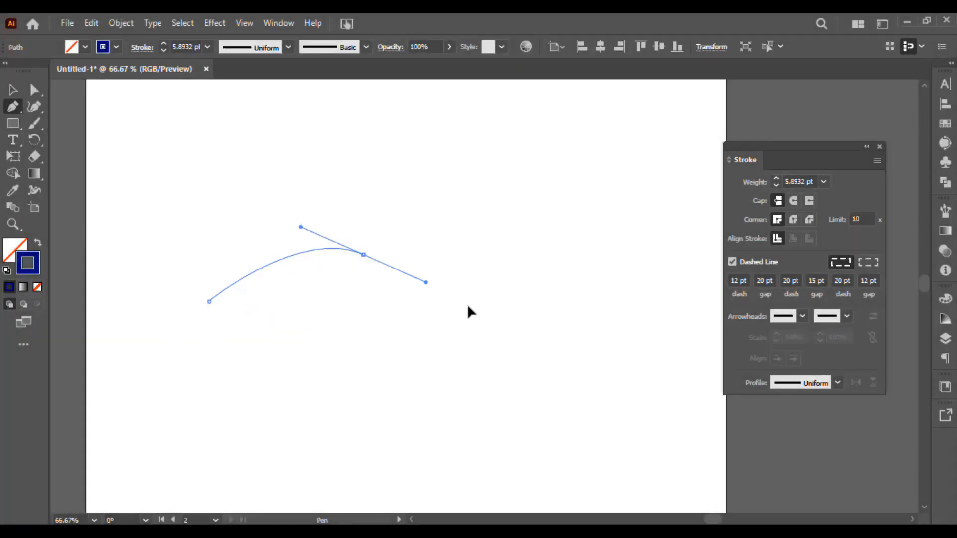
left_click_drag(468, 312, 473, 311)
left_click_drag(568, 249, 586, 219)
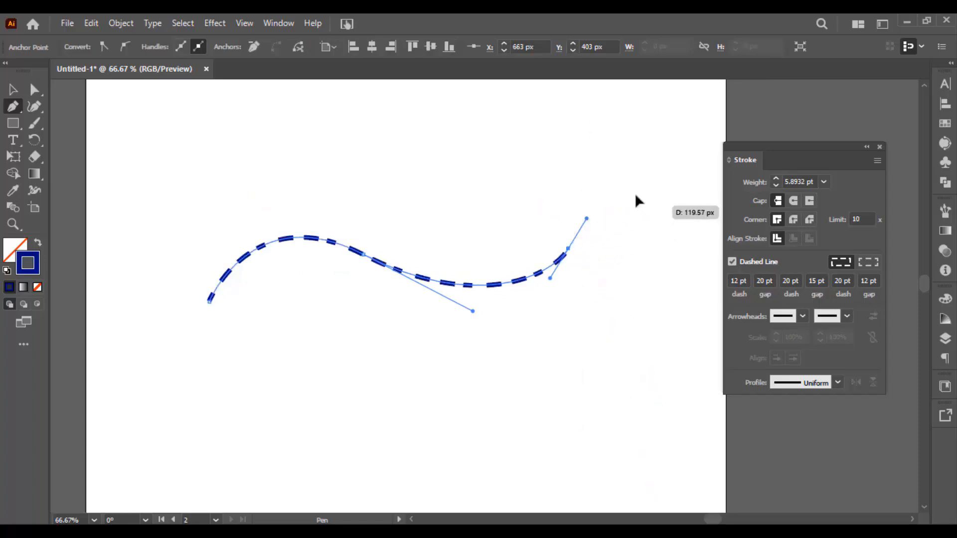
Turn off the dashed line for the S-shaped path
key("v")
left_click_drag(509, 209, 559, 295)
left_click(733, 262)
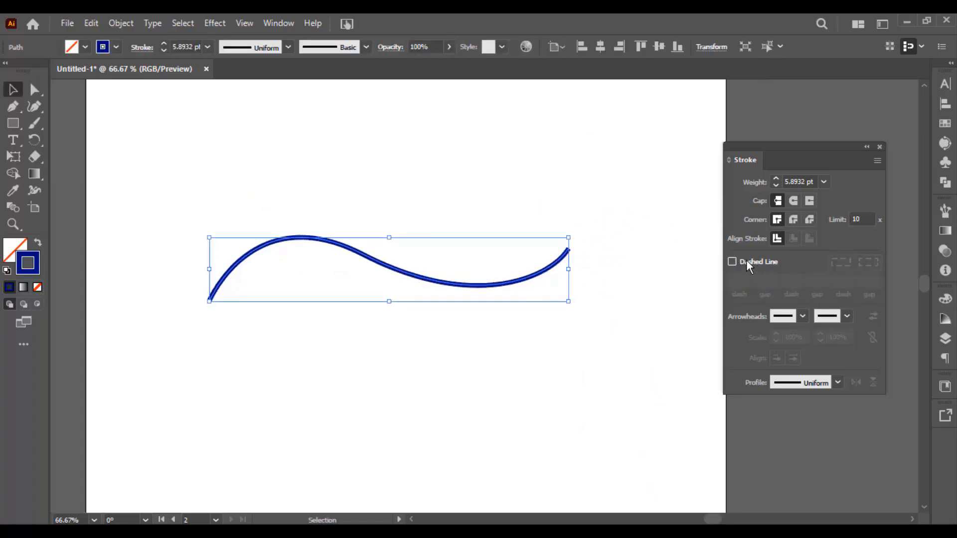
Add the Arrow 1 arrowhead to the start of the S-shaped path
left_click(778, 317)
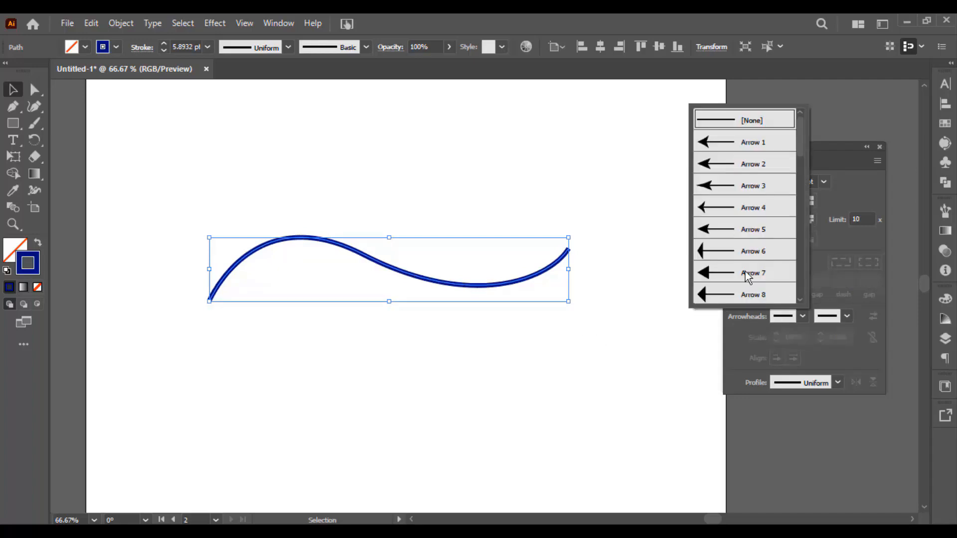
left_click(737, 140)
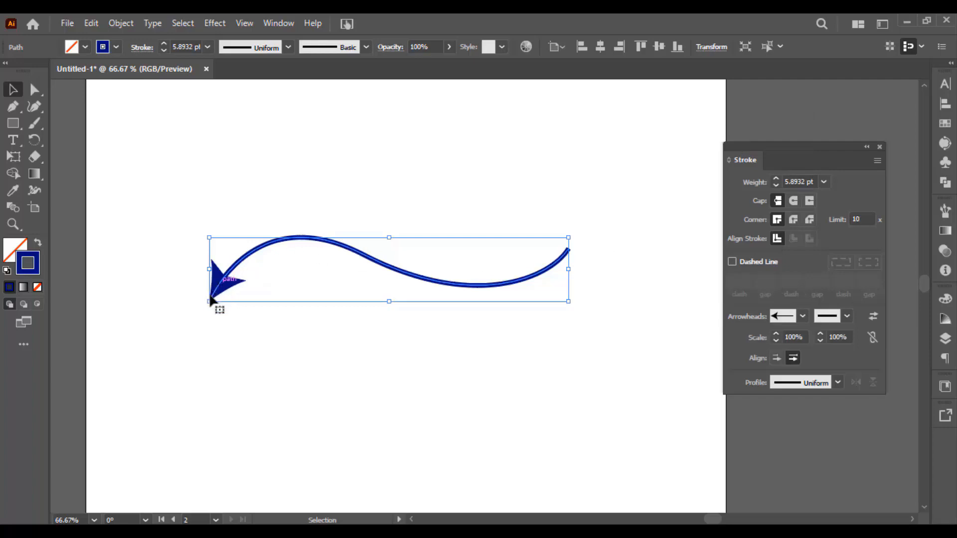
left_click(246, 301)
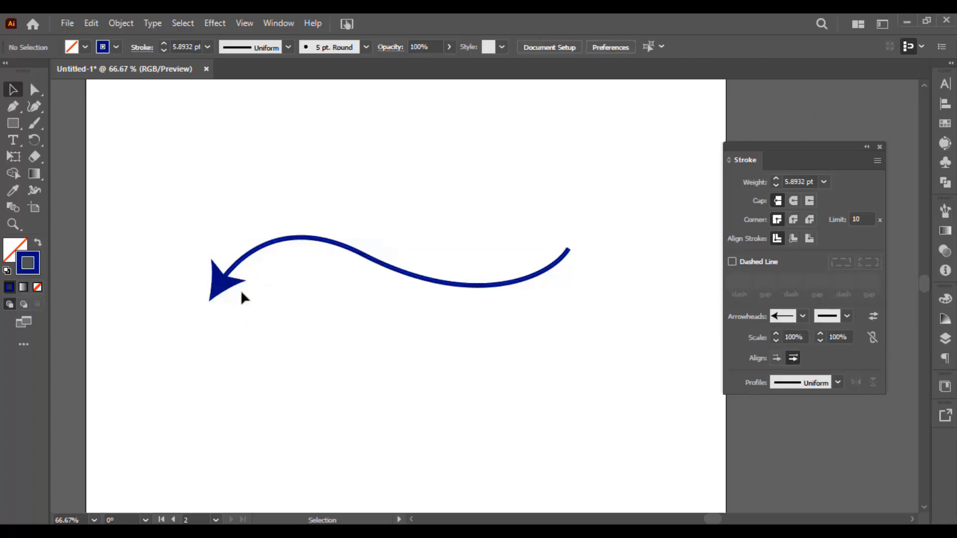
left_click(234, 287)
left_click(320, 305)
Add a matching arrowhead to the other end of the S-shaped path
left_click(570, 251)
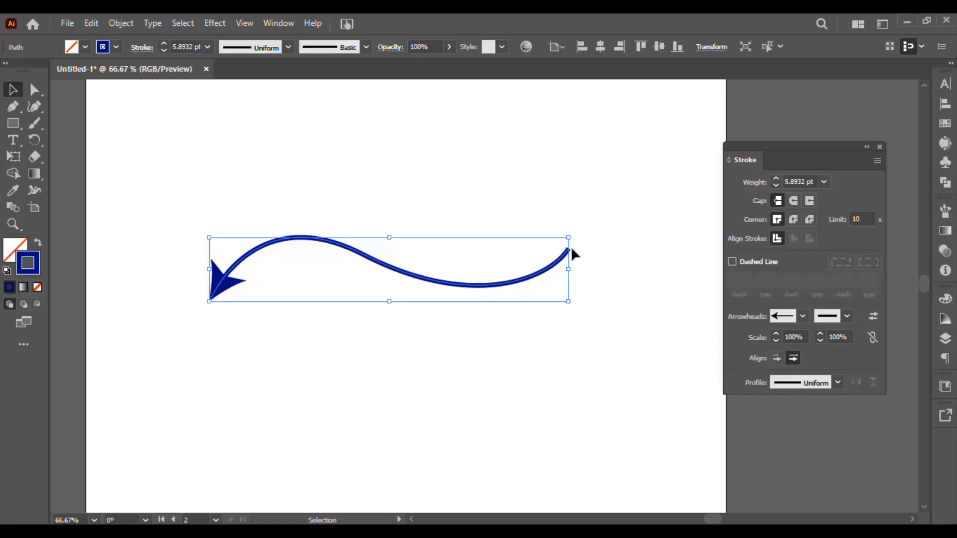
left_click(846, 317)
left_click(795, 146)
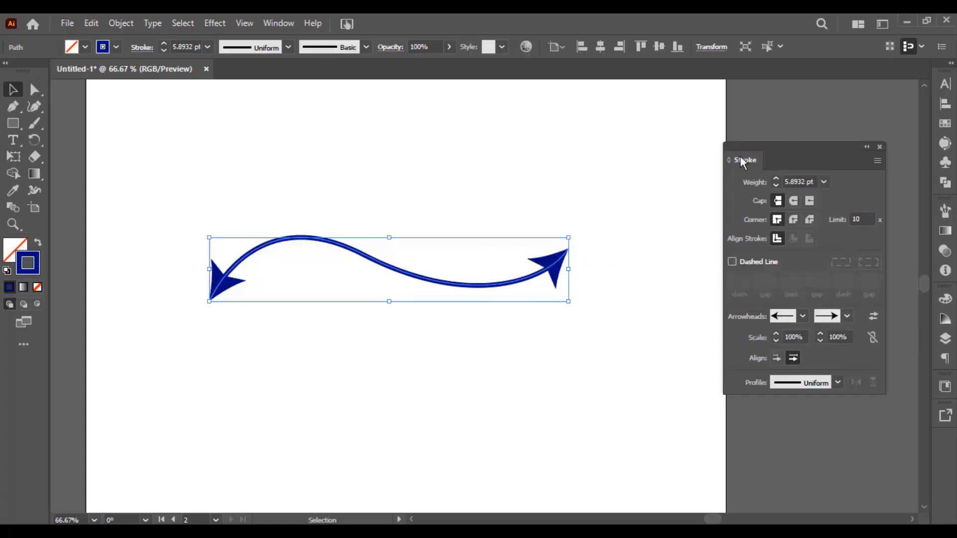
Set the scale of the S-shaped path's start arrowhead to 50%
left_click_drag(803, 340, 765, 338)
left_click(776, 341)
left_click(776, 341)
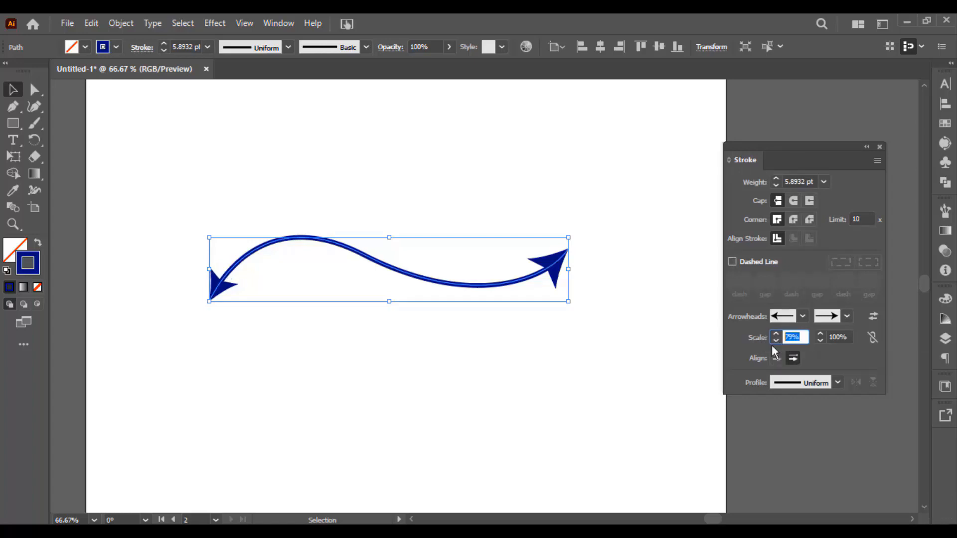
type("50")
key("Tab")
left_click_drag(641, 319, 487, 249)
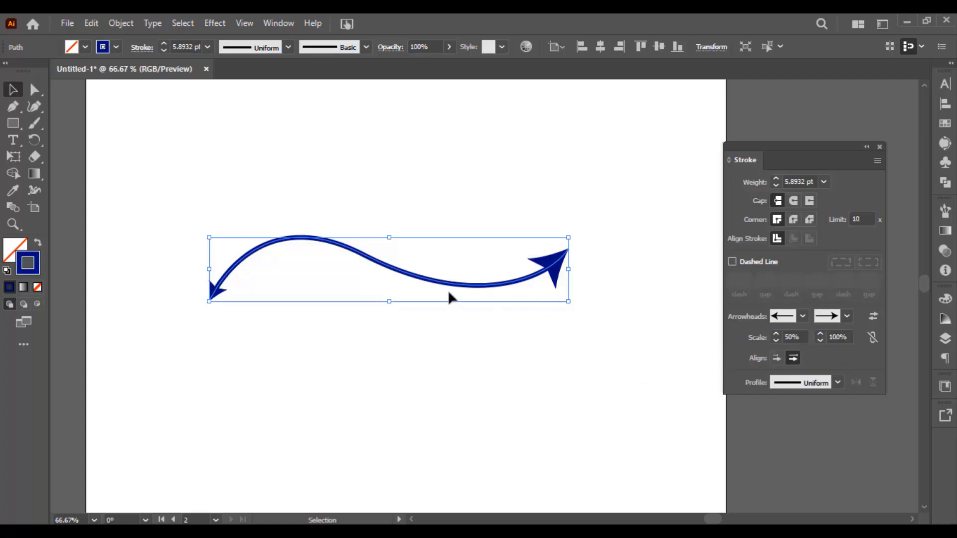
Raise the S-shaped path's stroke weight as far as 19 pt and settle on 8 pt
left_click(795, 178)
key("Up")
key("Up")
key("Up")
key("Up")
key("Up")
key("Up")
key("Up")
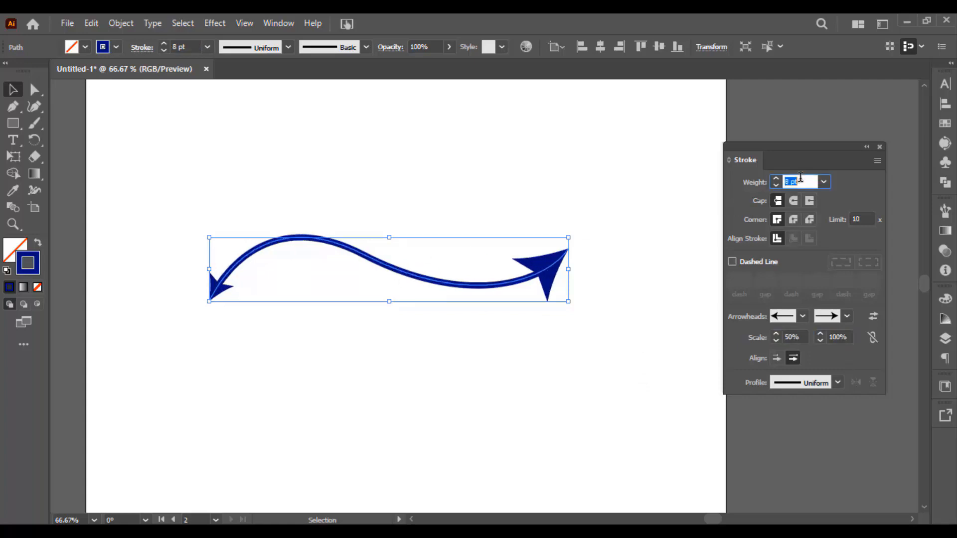
key("Up")
key("Up")
key("Up")
key("Up")
key("Up")
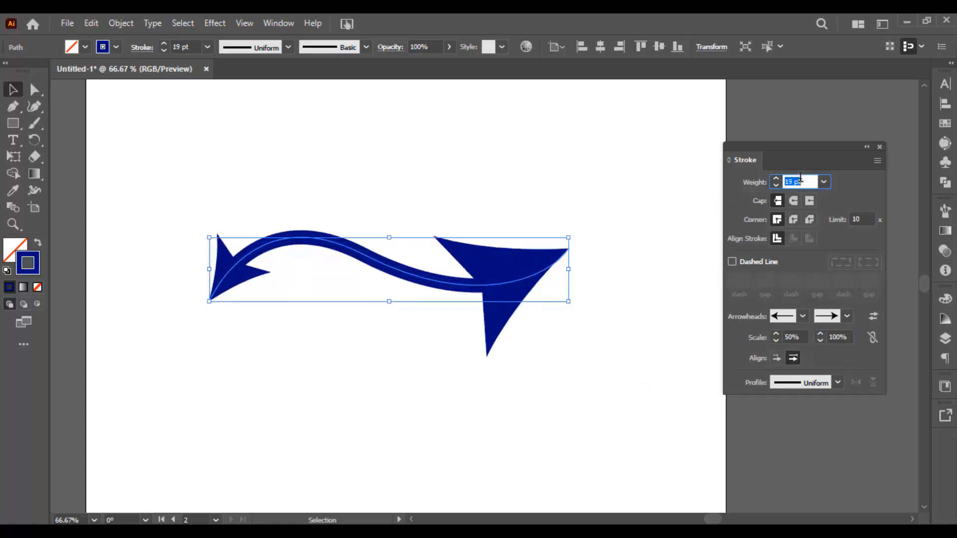
key("Down")
key("Down")
key("Down")
key("Down")
key("Down")
key("Down")
key("Down")
key("Down")
key("Down")
key("Down")
key("Down")
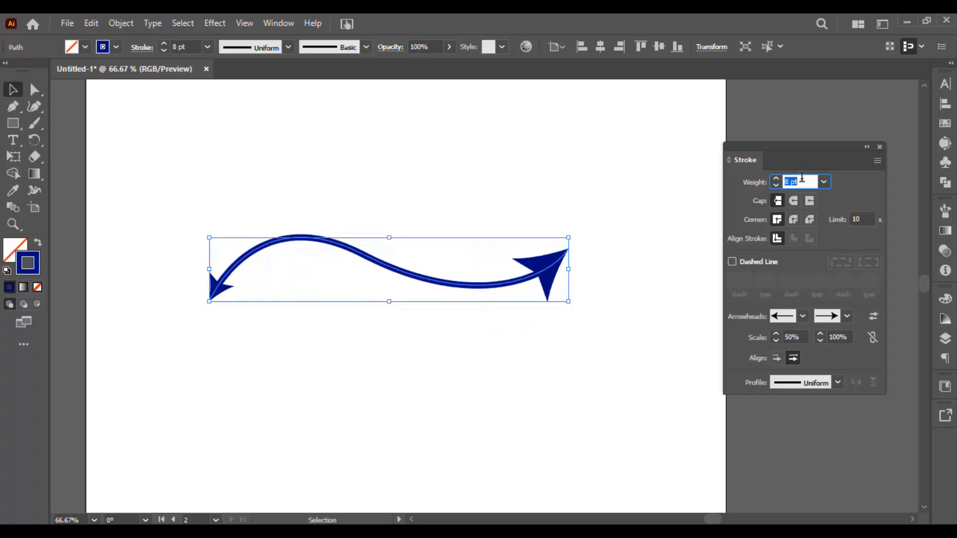
key("Up")
key("Up")
Try extending the arrowhead tips beyond the path ends, and return them to the end of the path
left_click(555, 218)
left_click_drag(560, 231, 598, 307)
left_click(779, 361)
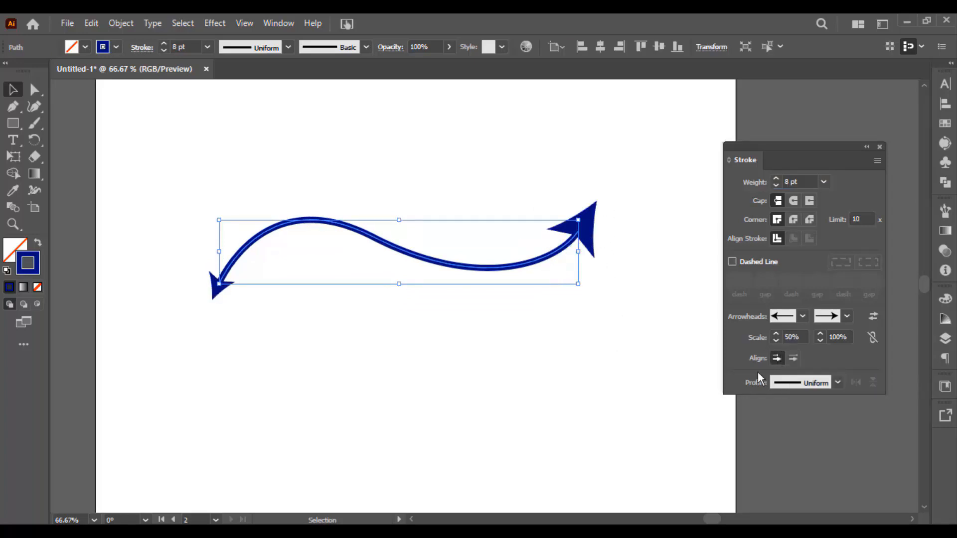
left_click(794, 358)
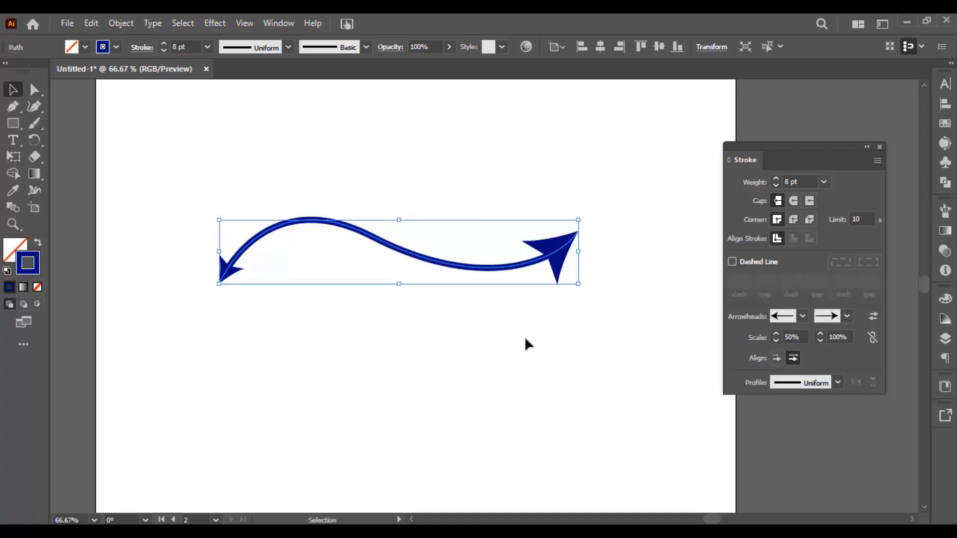
Change the S-shaped path's start arrowhead to Arrow 7 and its end arrowhead to Arrow 26
left_click_drag(559, 309, 435, 209)
left_click(785, 320)
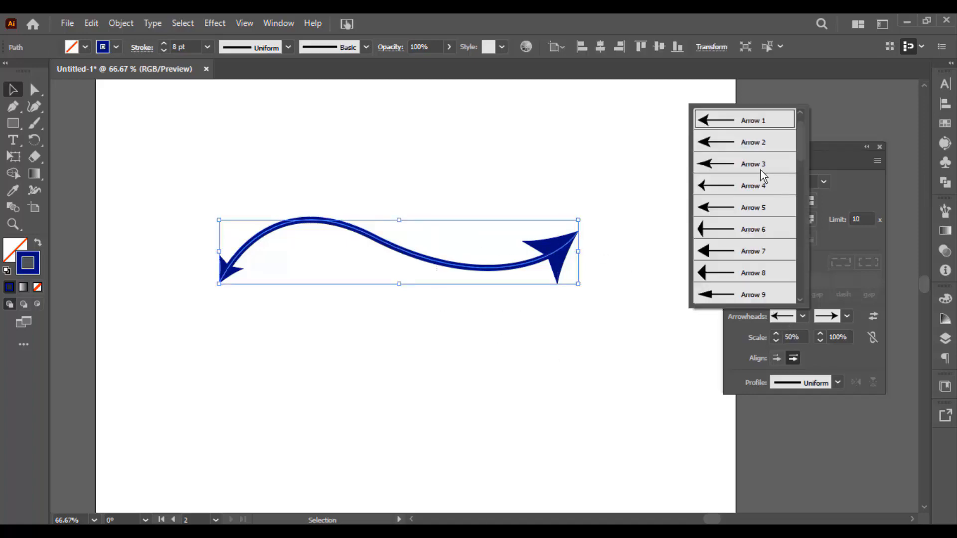
left_click(732, 259)
left_click(794, 307)
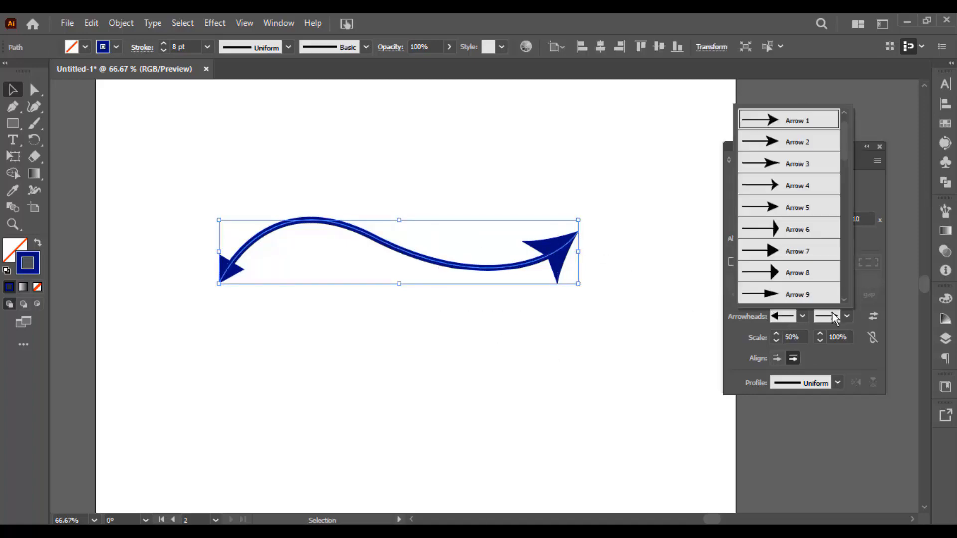
scroll(808, 291, "down", 5)
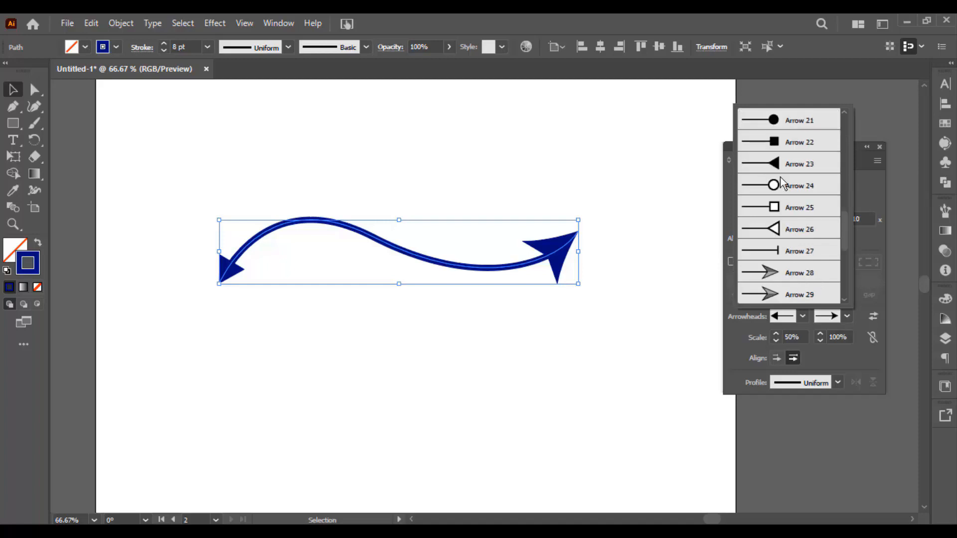
left_click(789, 232)
Try the open-hand arrowhead on the path's end and replace it with the outlined pointing-hand arrowhead
left_click(791, 319)
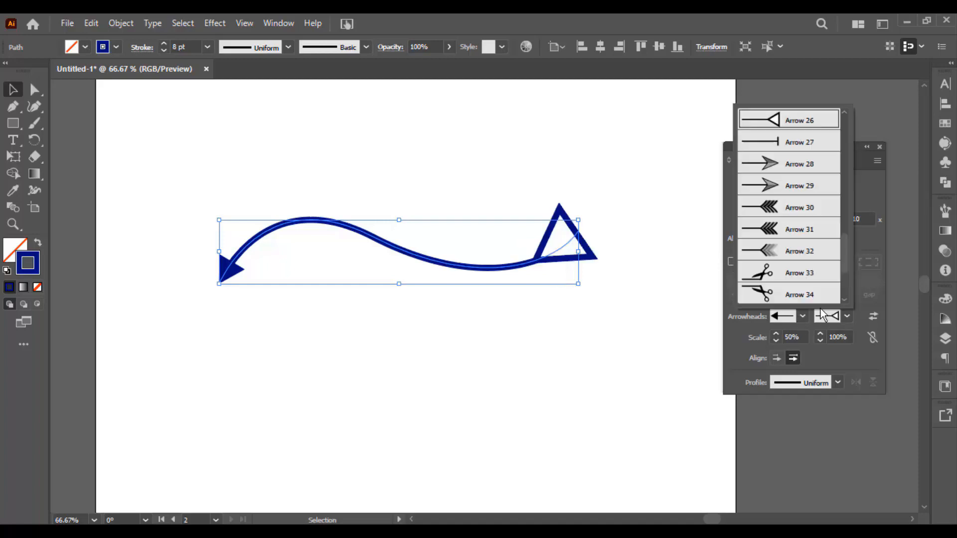
scroll(776, 296, "down", 2)
left_click(776, 279)
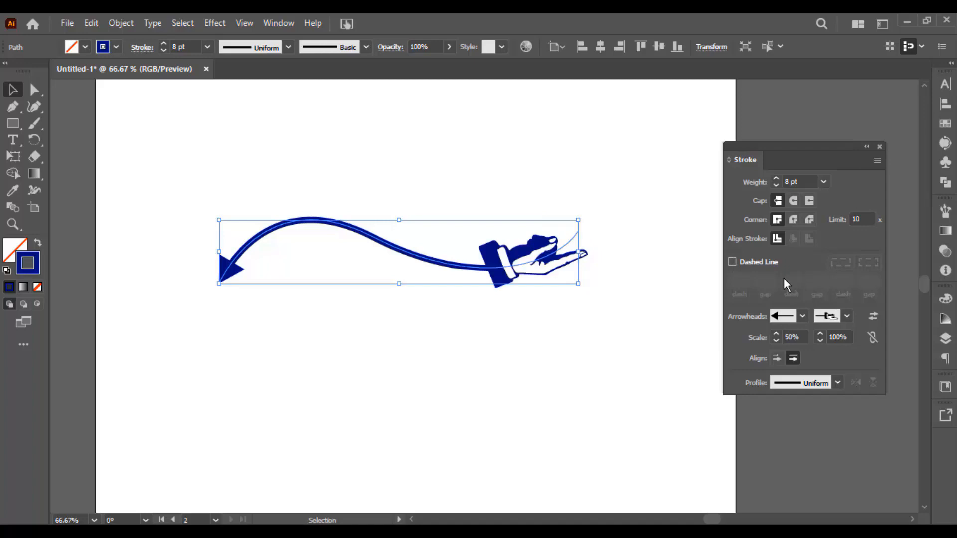
left_click(825, 319)
left_click(783, 240)
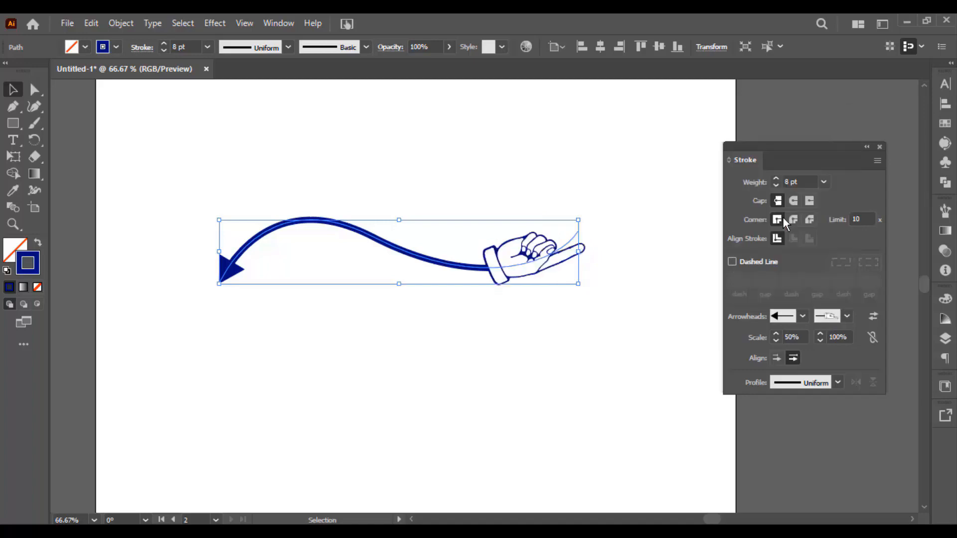
Clear the S-shaped path from the artboard and draw a large circle with the Ellipse tool
left_click(633, 271)
left_click_drag(633, 271, 432, 185)
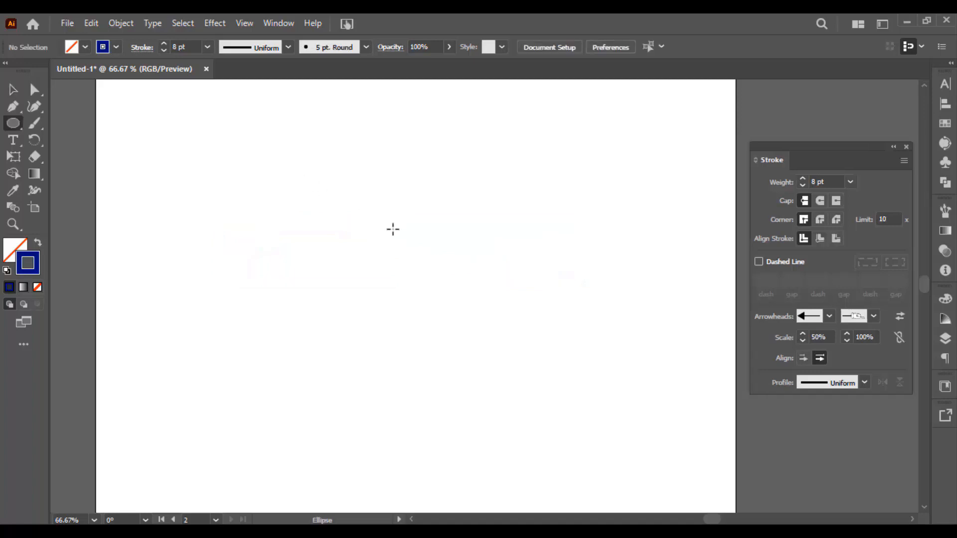
mouse_move(339, 176)
left_mouse_down()
mouse_move(562, 440)
mouse_move(584, 420)
left_mouse_up()
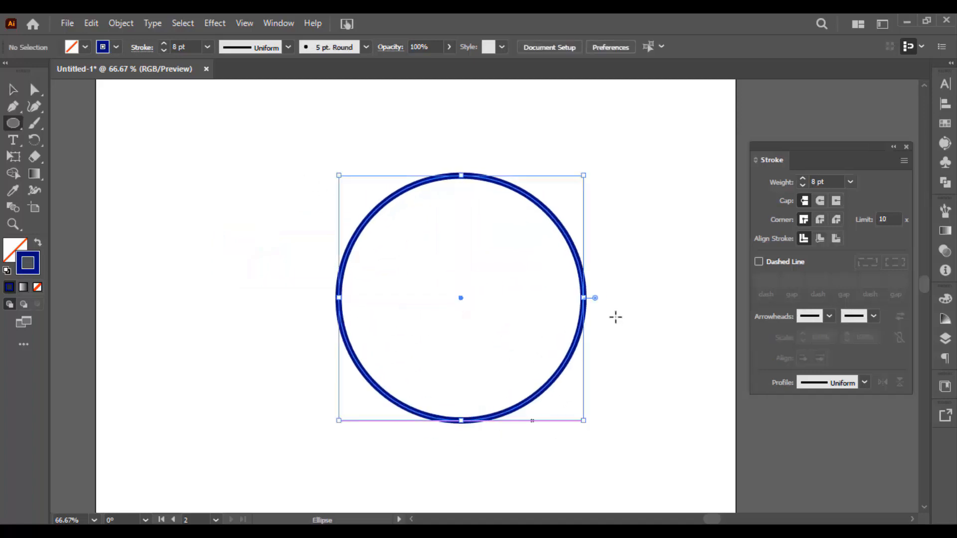
Set the circle's stroke weight to 20 pt
left_click(826, 384)
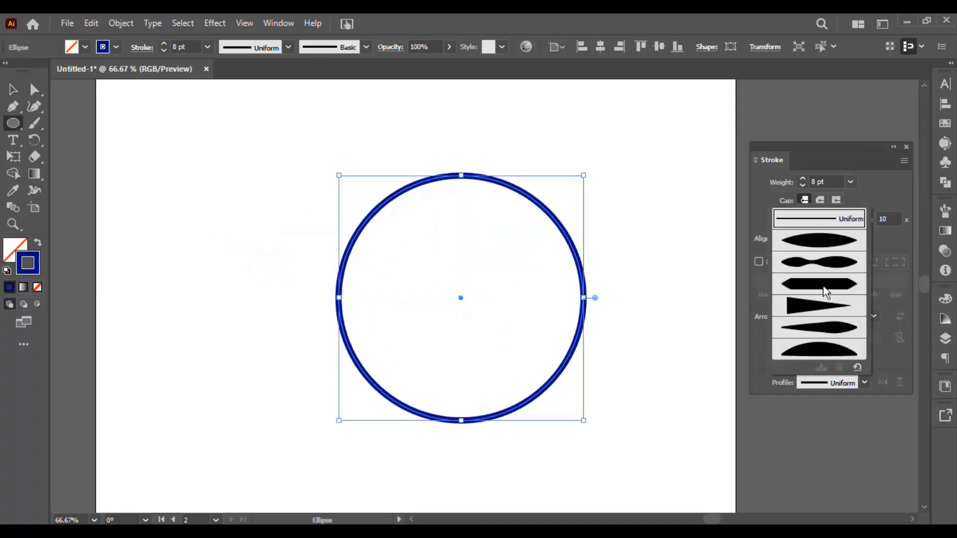
left_click(206, 44)
left_click(207, 46)
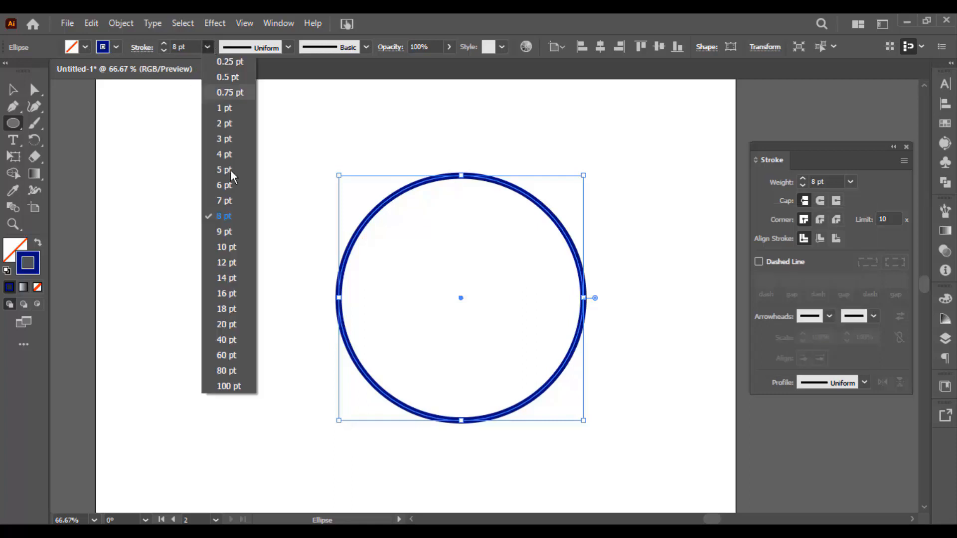
left_click(227, 327)
Apply Width Profile 1 to the circle's stroke and return to the Selection tool
left_click(823, 385)
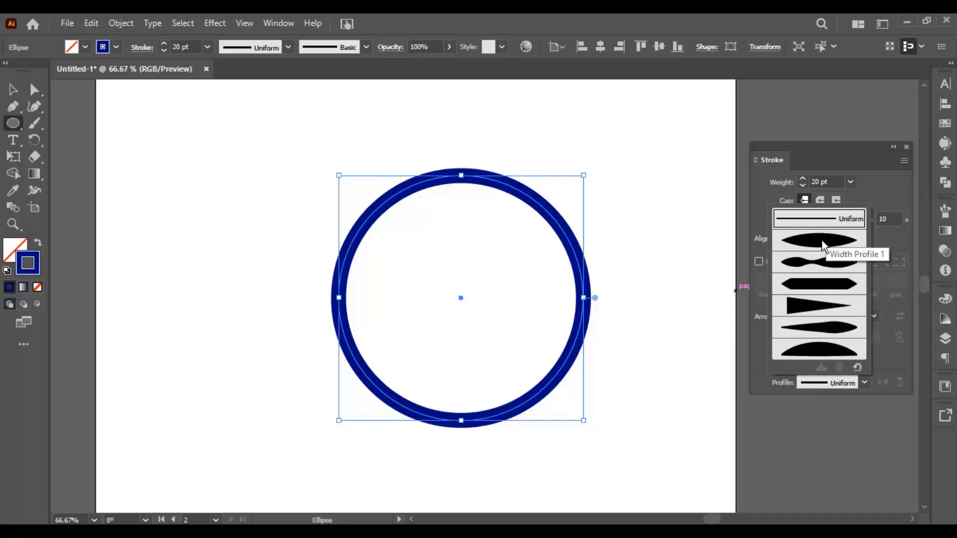
left_click(258, 50)
left_click(259, 50)
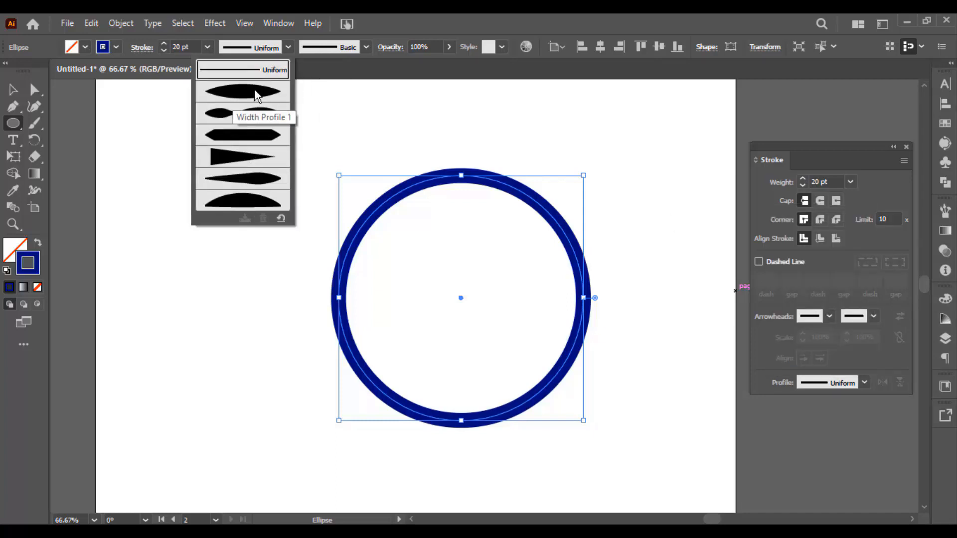
left_click(265, 91)
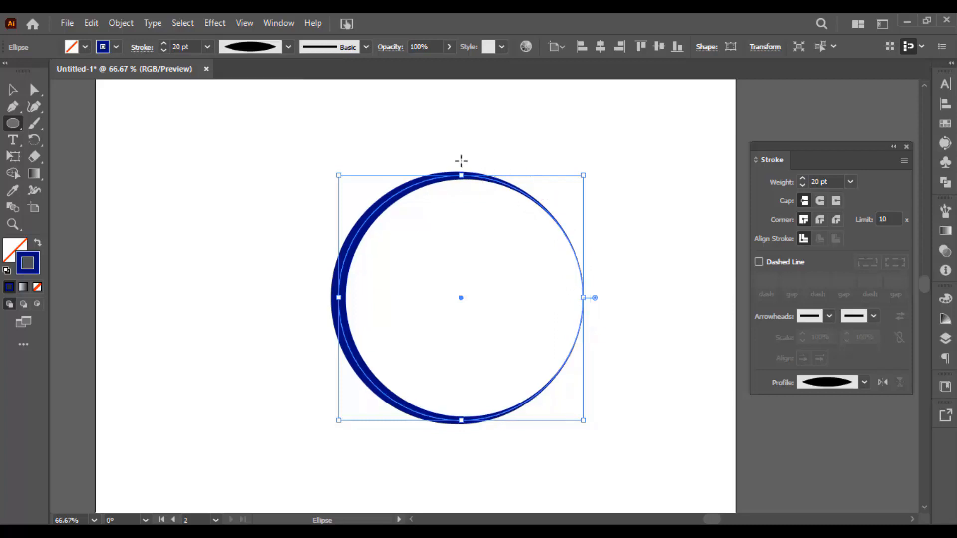
left_click(15, 88)
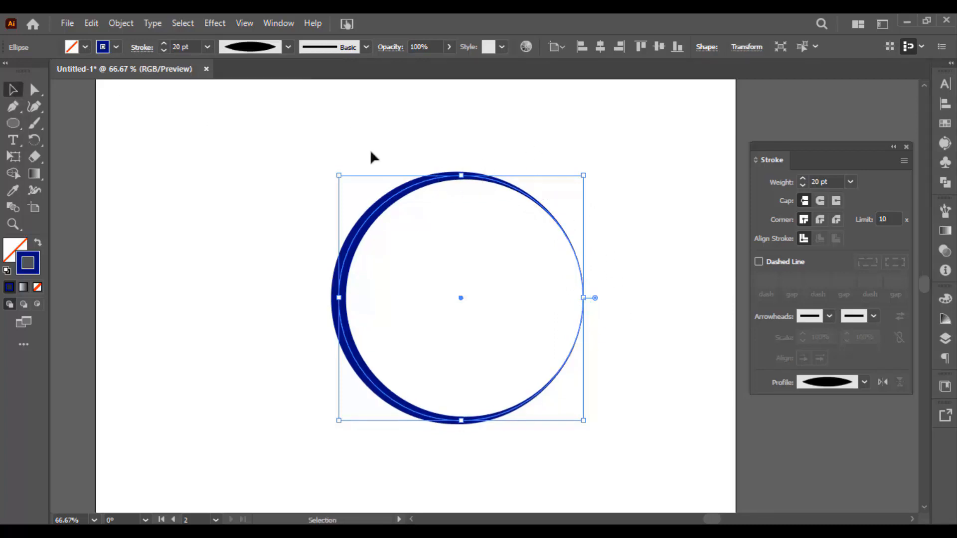
Try other width profiles on the circle's stroke, including the tapering Width Profile 4 and Width Profile 5
left_click(288, 47)
left_click(256, 115)
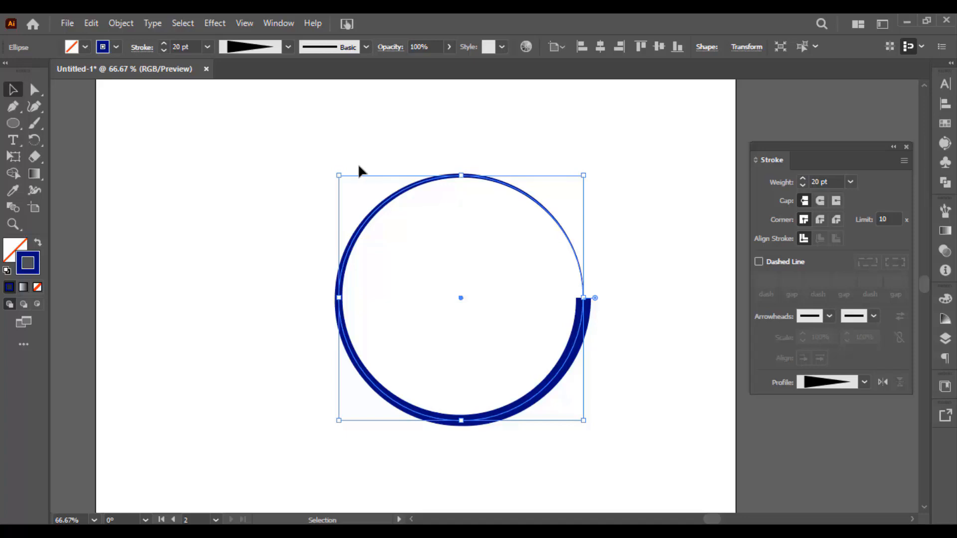
left_click(288, 47)
left_click(254, 94)
Delete the circle and draw a wide rectangle in the middle of the artboard
key("Delete")
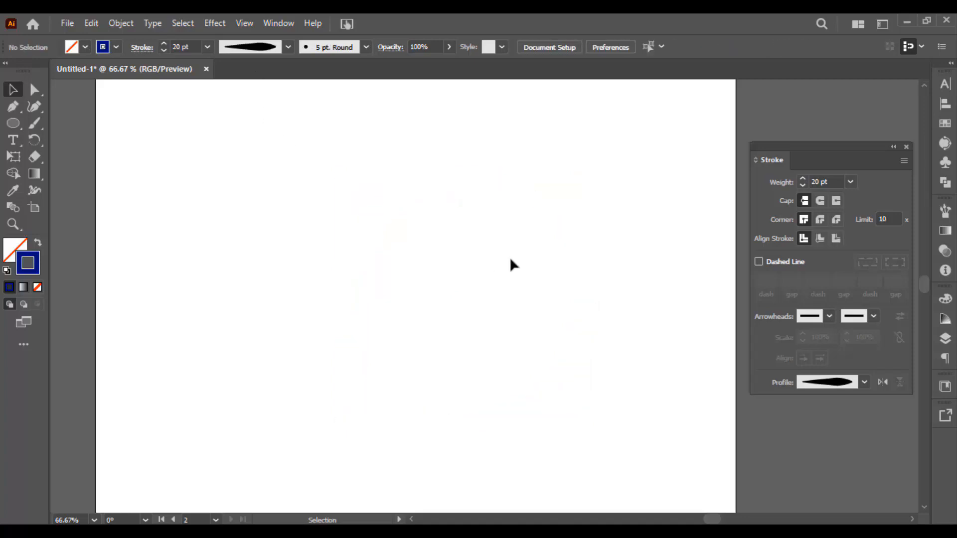
key("m")
mouse_move(189, 188)
left_mouse_down()
mouse_move(562, 359)
mouse_move(612, 366)
mouse_move(513, 346)
mouse_move(519, 319)
mouse_move(492, 306)
mouse_move(576, 324)
mouse_move(557, 313)
mouse_move(540, 314)
mouse_move(575, 347)
left_mouse_up()
key("v")
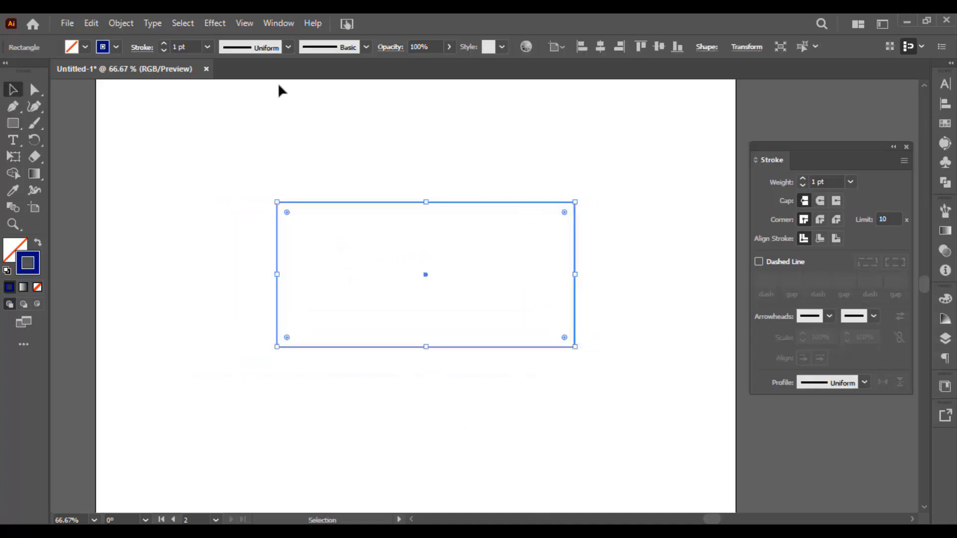
Set the rectangle's stroke weight to 6 pt and deselect it
left_click(183, 47)
scroll(183, 47, "up", 5)
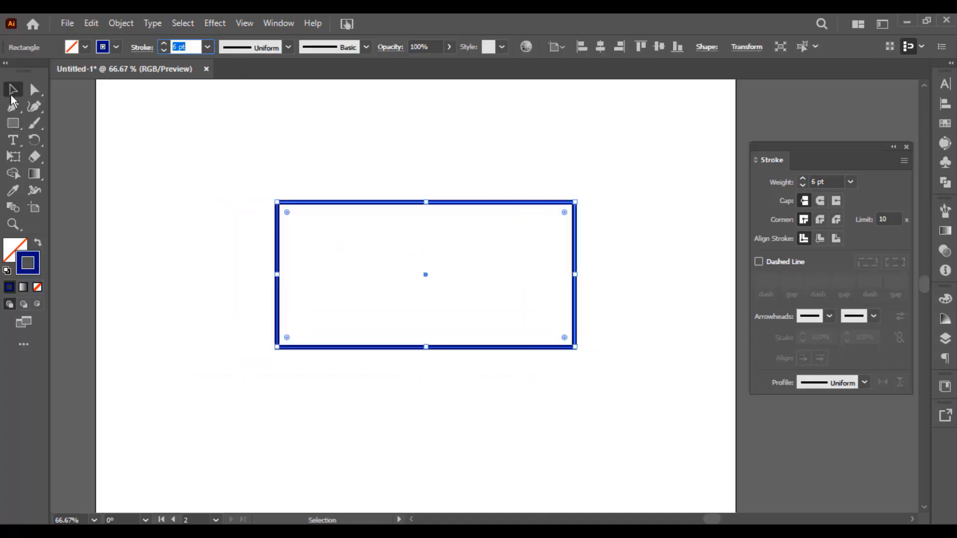
left_click(339, 181)
Draw three short slanted lines fanning out from the rectangle's upper-right corner with the Pen tool
scroll(419, 199, "up", 1)
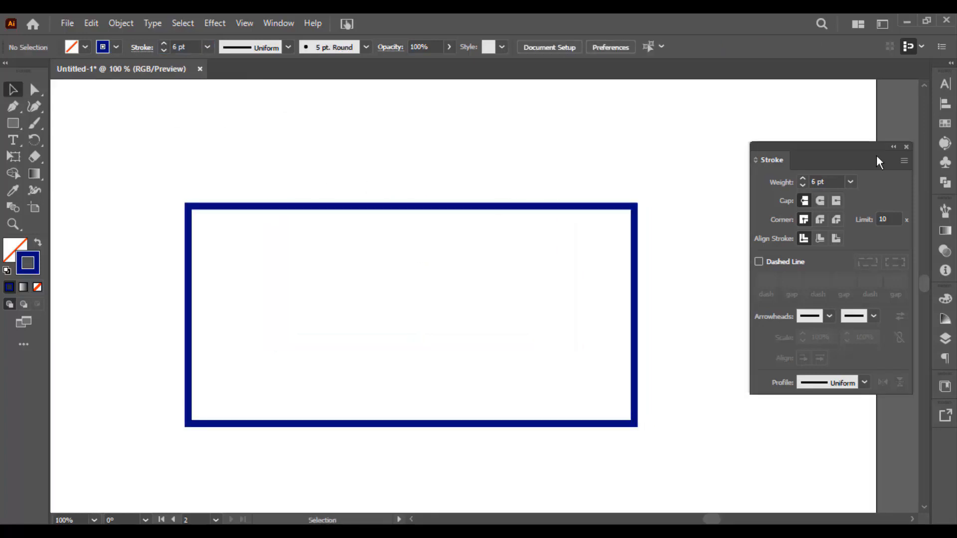
key("p")
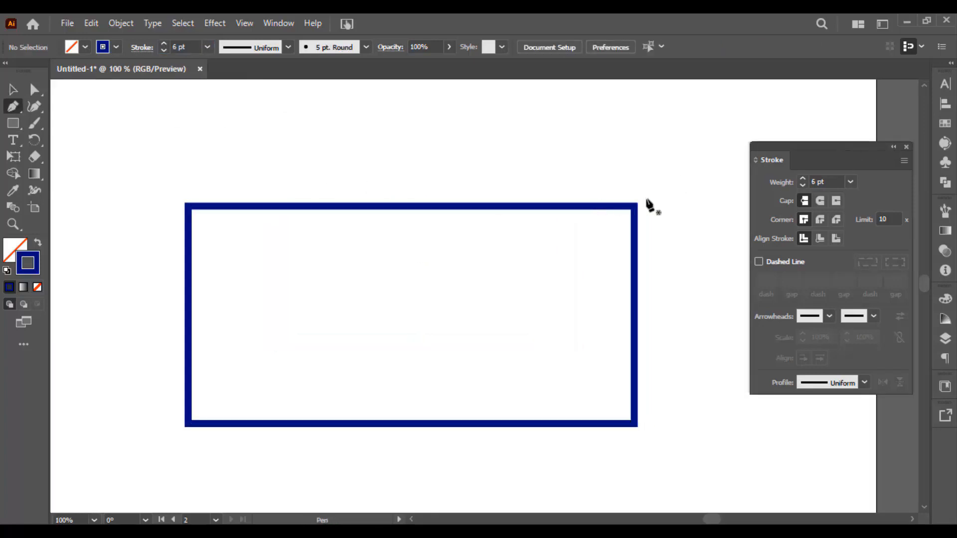
left_click_drag(647, 205, 595, 207)
left_click(591, 210)
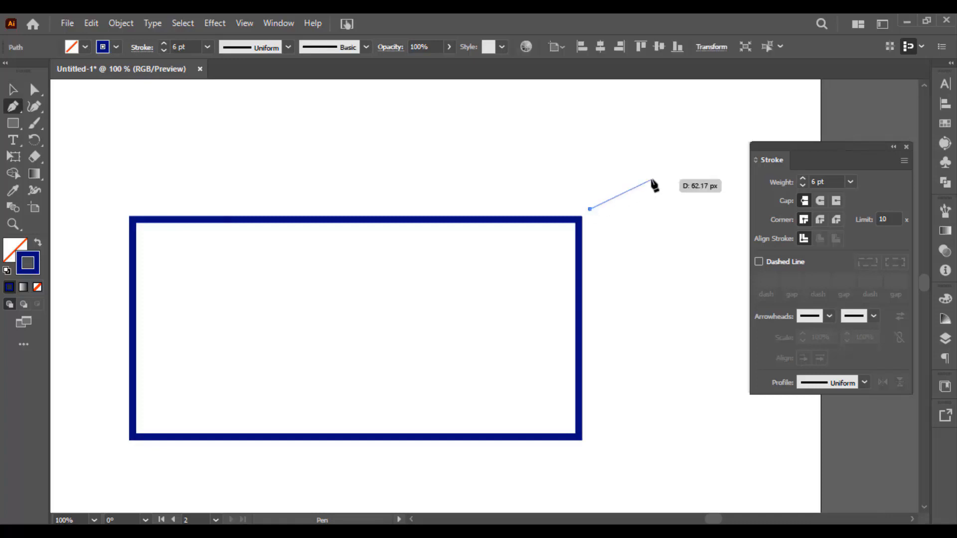
left_click(635, 175)
key("Escape")
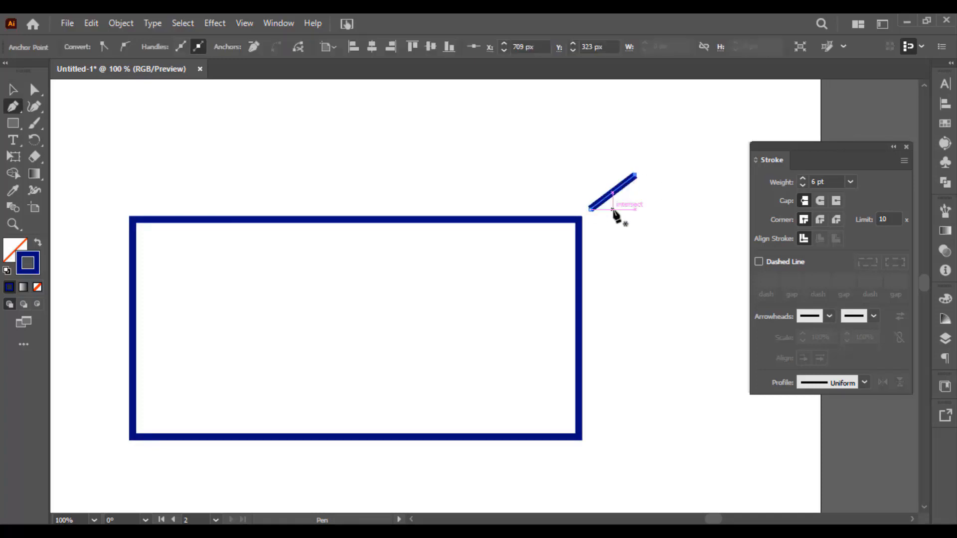
left_click(612, 209)
left_click(644, 198)
left_click(599, 185)
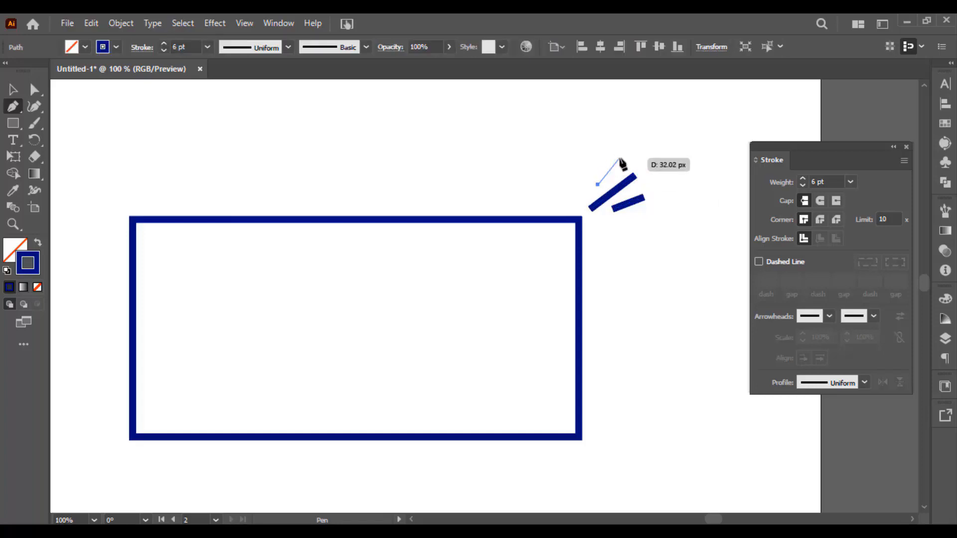
left_click(619, 158)
Select the three short lines together and set their stroke weight to 10 pt
key("v")
left_click(641, 156)
left_click_drag(638, 158, 553, 174)
left_click_drag(538, 148, 531, 260)
scroll(187, 44, "up", 3)
scroll(187, 45, "up", 2)
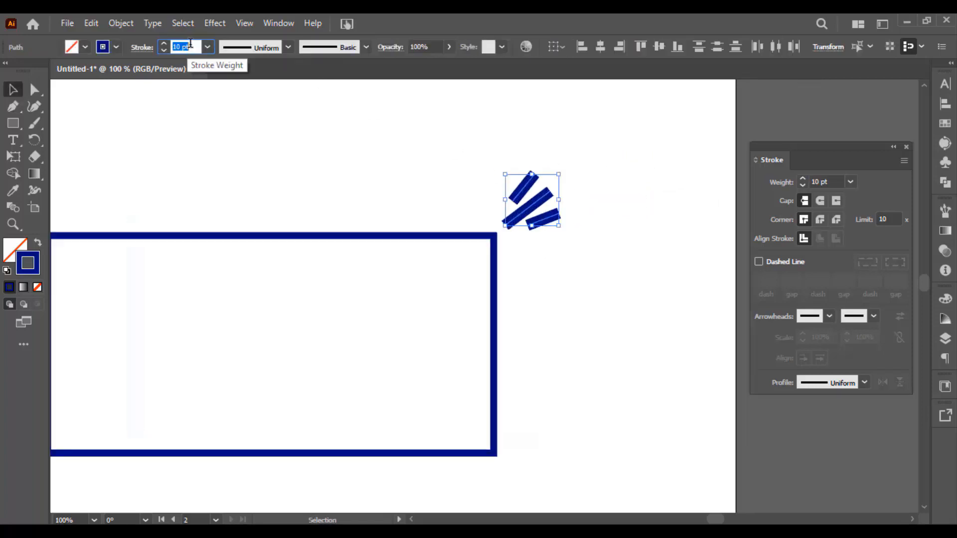
scroll(190, 45, "down", 1)
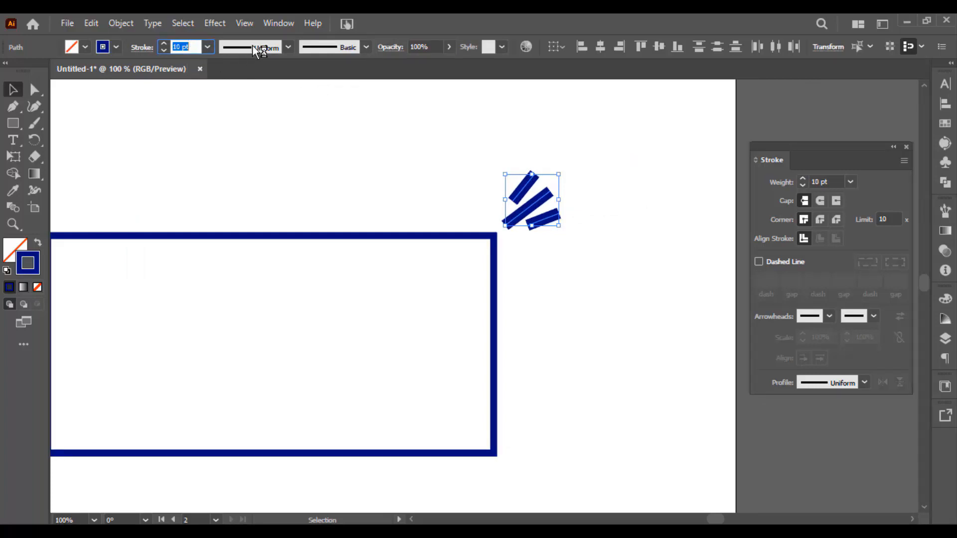
Apply Width Profile 4 to the three short lines and flip the profile along the paths
left_click(252, 44)
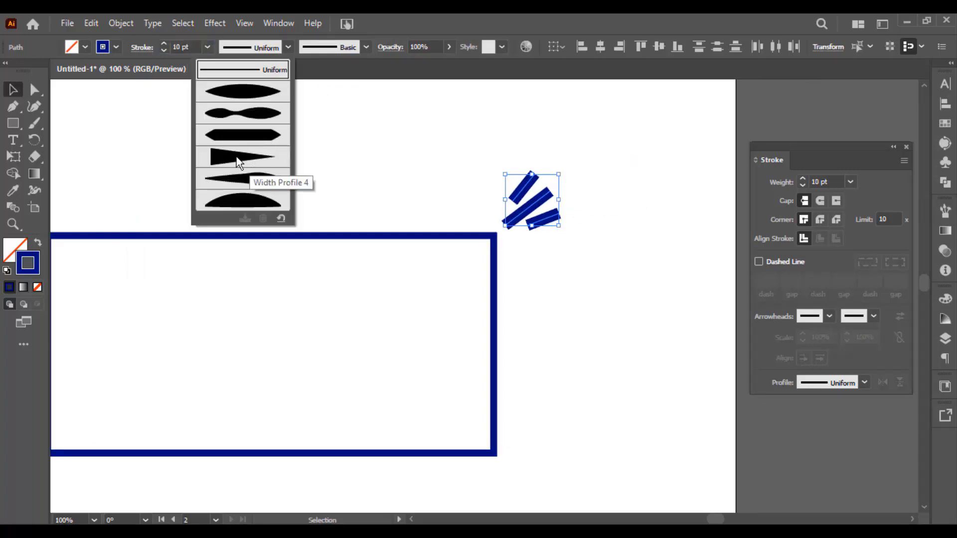
left_click(241, 160)
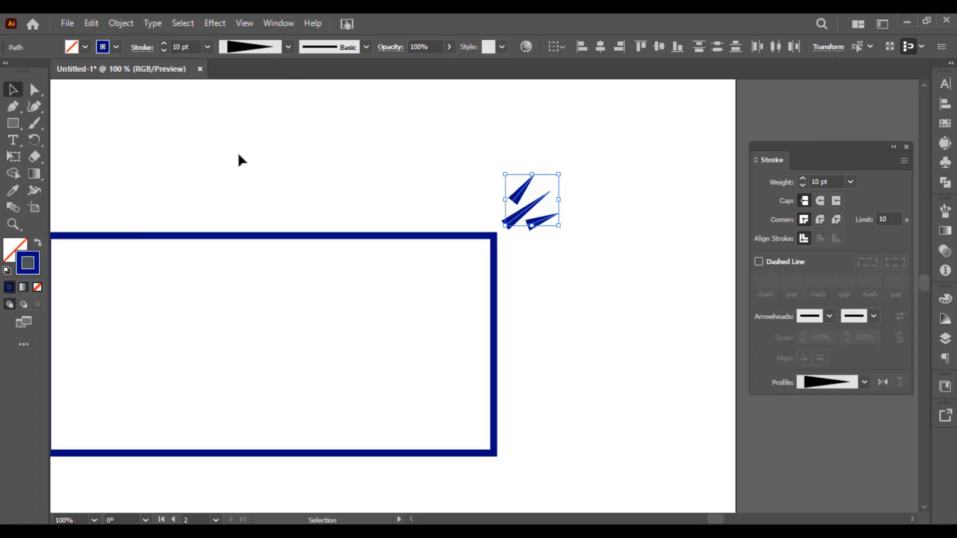
scroll(552, 221, "up", 3)
left_click_drag(499, 175, 490, 223)
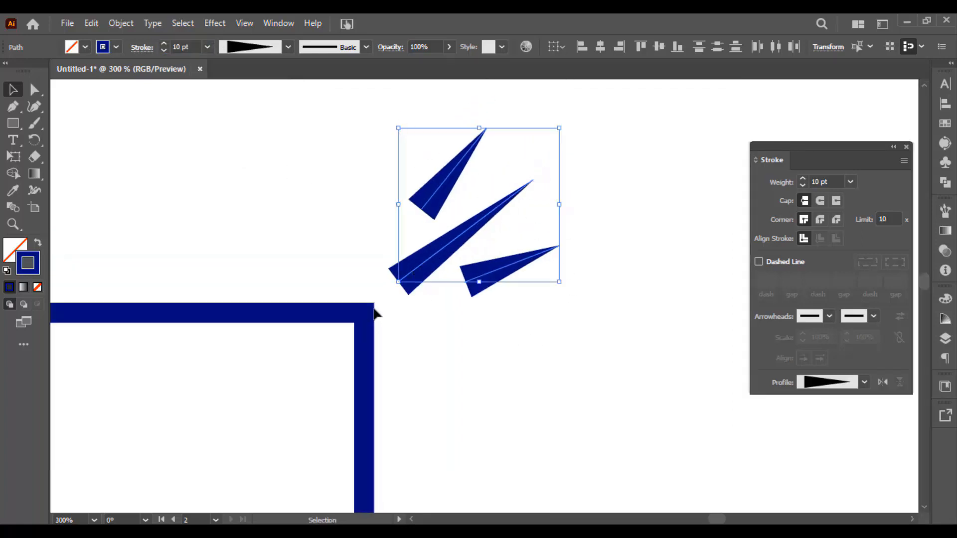
left_click(883, 383)
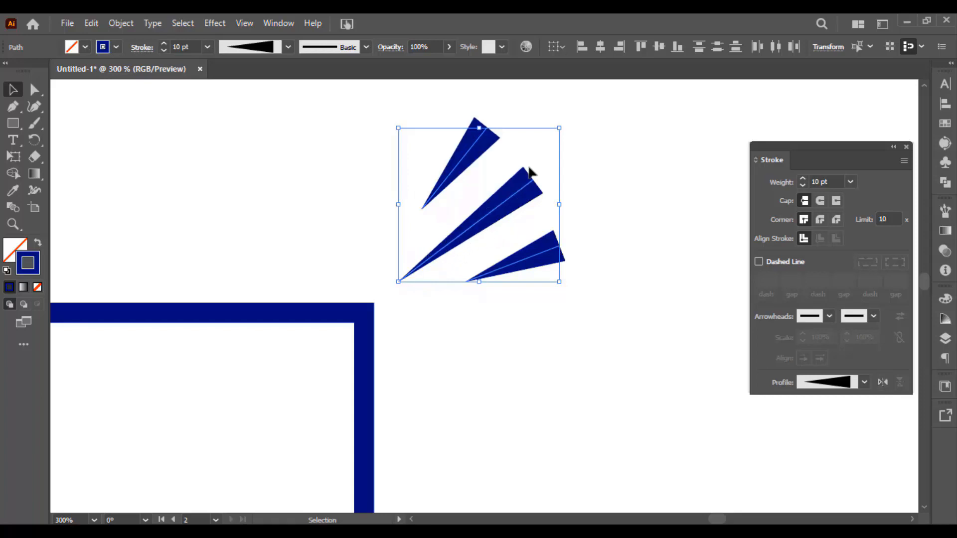
Arrange the three tapered lines closer together near the rectangle's upper-right corner and shorten the middle line from its outer end
left_click_drag(529, 168, 516, 174)
left_click(420, 165)
left_click_drag(455, 160, 424, 214)
left_click_drag(512, 268, 449, 289)
left_click_drag(481, 222, 523, 186)
key("a")
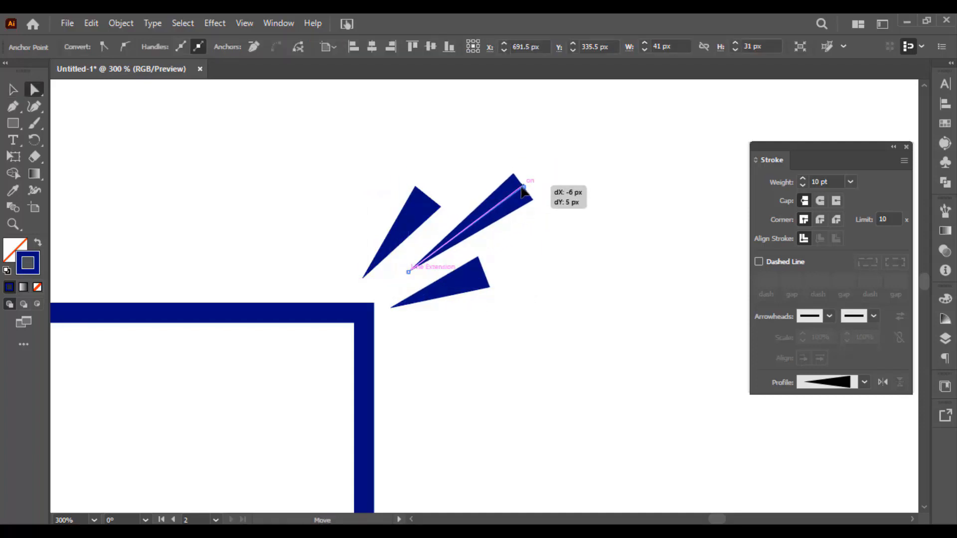
Select all three tapered lines and shift them together slightly up and away from the rectangle's corner
key("v")
left_click_drag(549, 139, 428, 272)
mouse_move(473, 230)
left_mouse_down()
mouse_move(504, 210)
mouse_move(487, 222)
left_mouse_up()
Select the upper and lower tapered lines and change their stroke color to bright blue 0000FF
key("a")
left_click(527, 287)
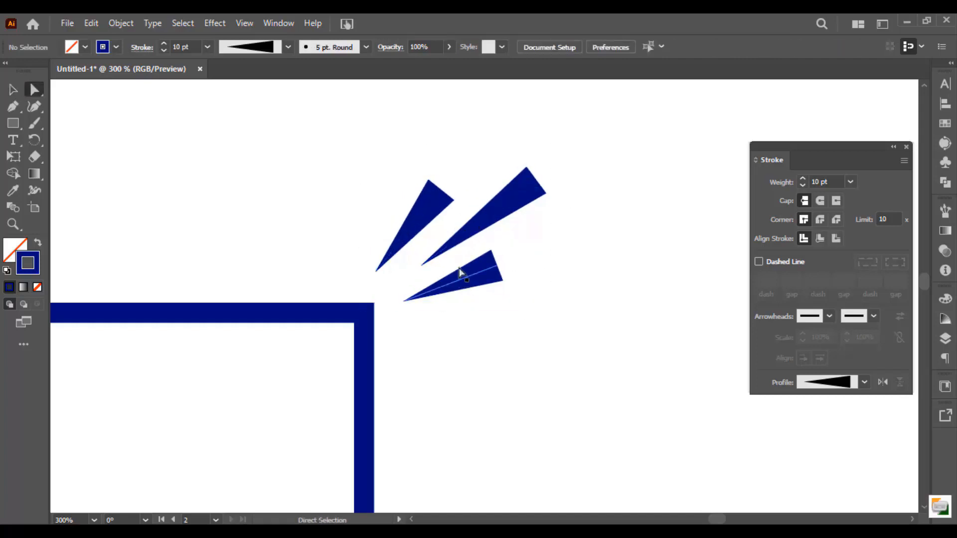
left_click(458, 270)
left_click(430, 206, "shift")
double_click(28, 263)
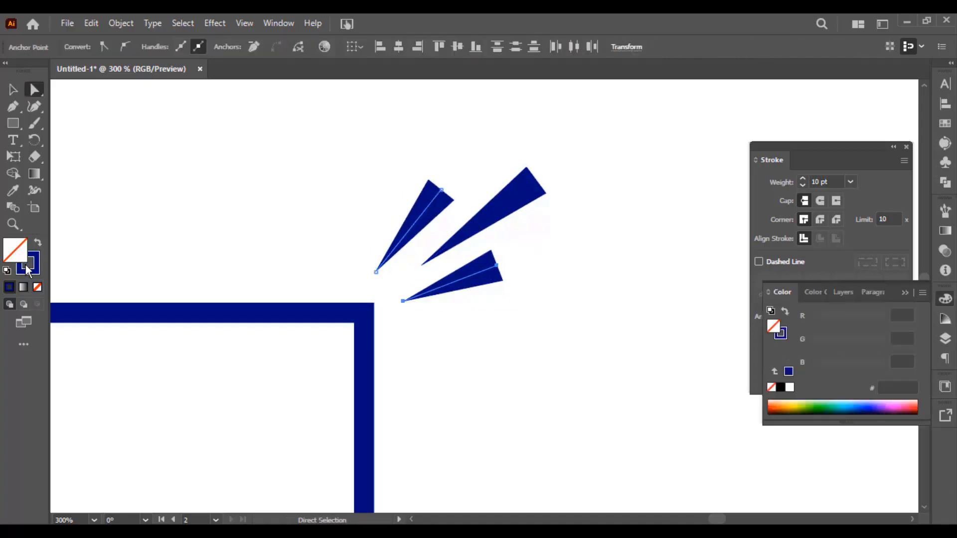
left_click_drag(752, 225, 760, 183)
left_click(893, 191)
Select the three tapered lines and group them
key("v")
left_click_drag(564, 147, 394, 307)
scroll(443, 213, "down", 3)
left_click_drag(442, 208, 604, 208)
key("ctrl+g")
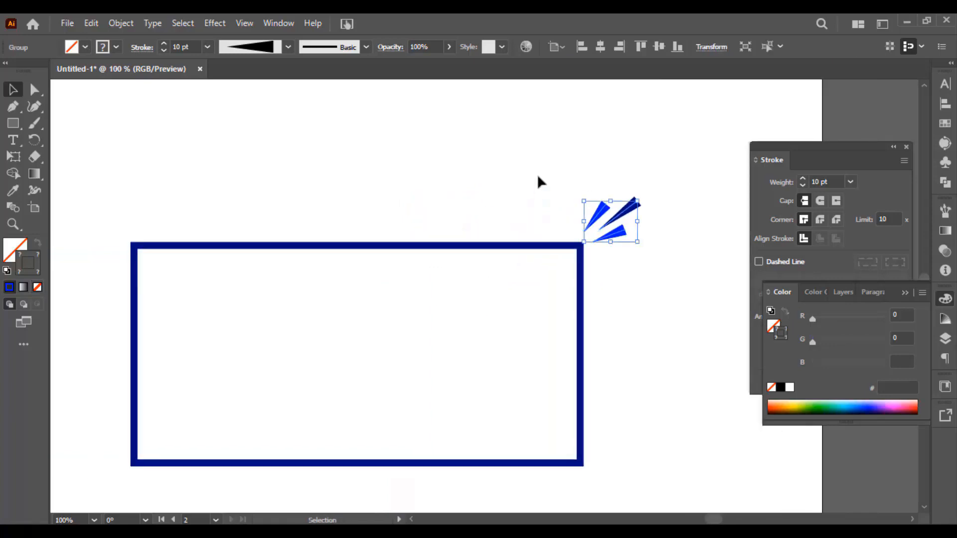
Reflect a copy of the line group across the vertical axis and place it at the rectangle's upper-left corner
right_click(540, 171)
mouse_move(582, 328)
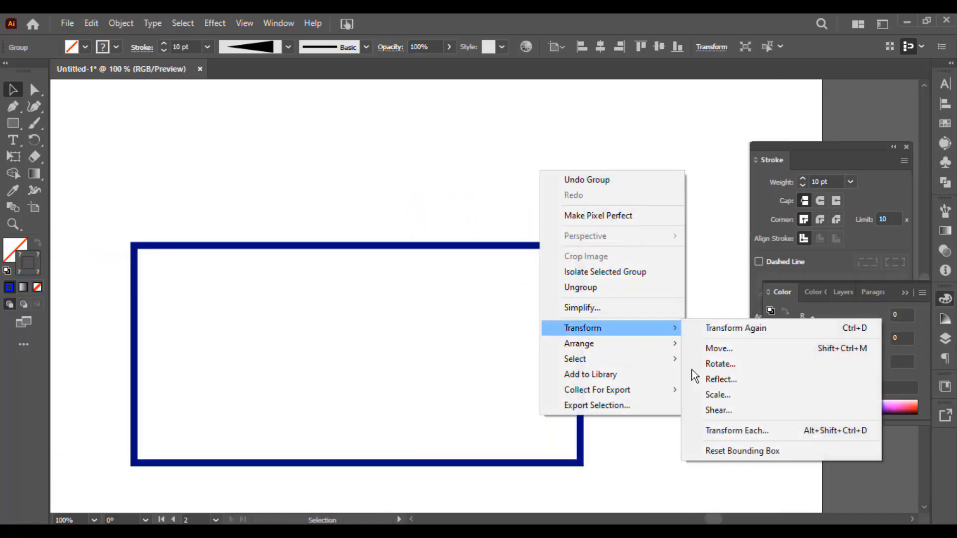
left_click(770, 379)
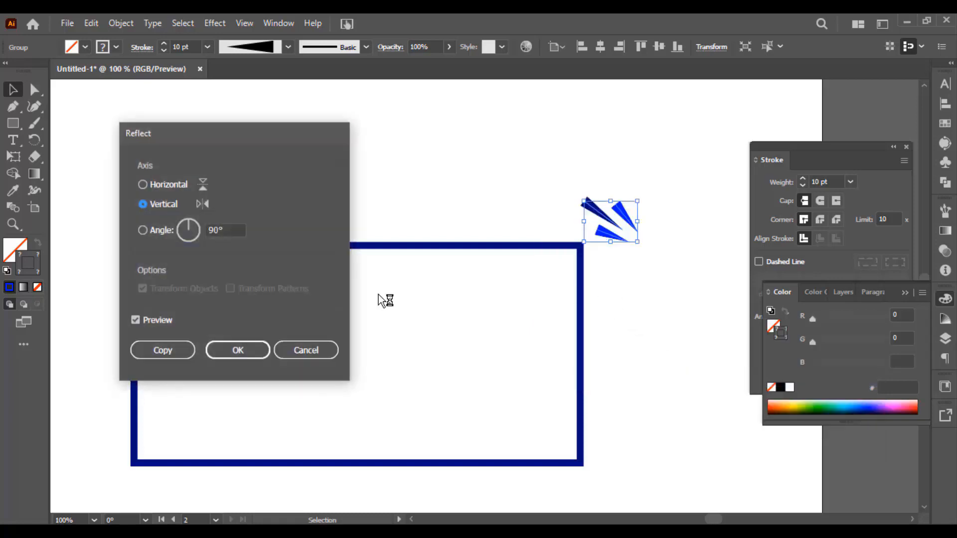
left_click(172, 357)
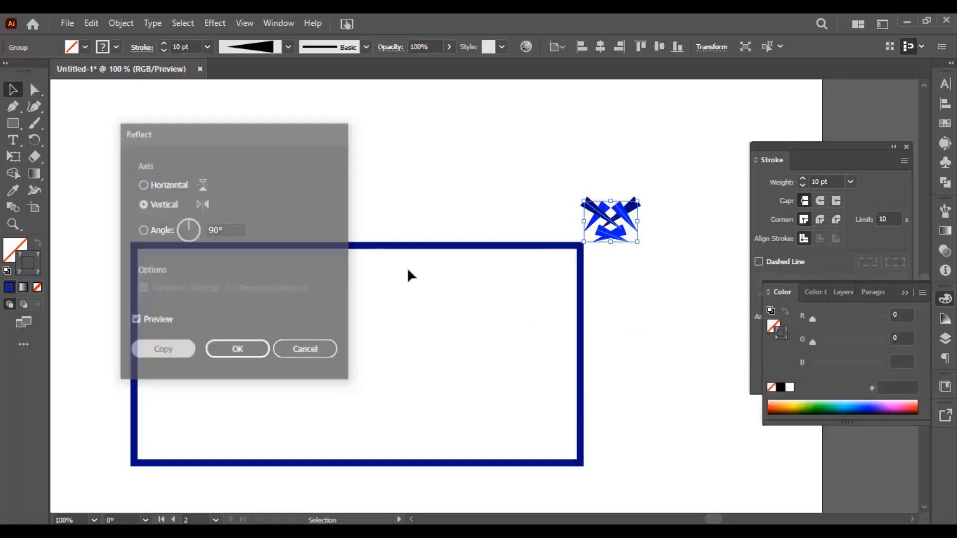
left_click_drag(610, 222, 120, 234)
left_click(273, 197)
Apply Width Profile 1 to the rectangle's stroke and deselect it
scroll(275, 197, "down", 2)
left_click_drag(294, 191, 359, 139)
scroll(505, 158, "up", 1)
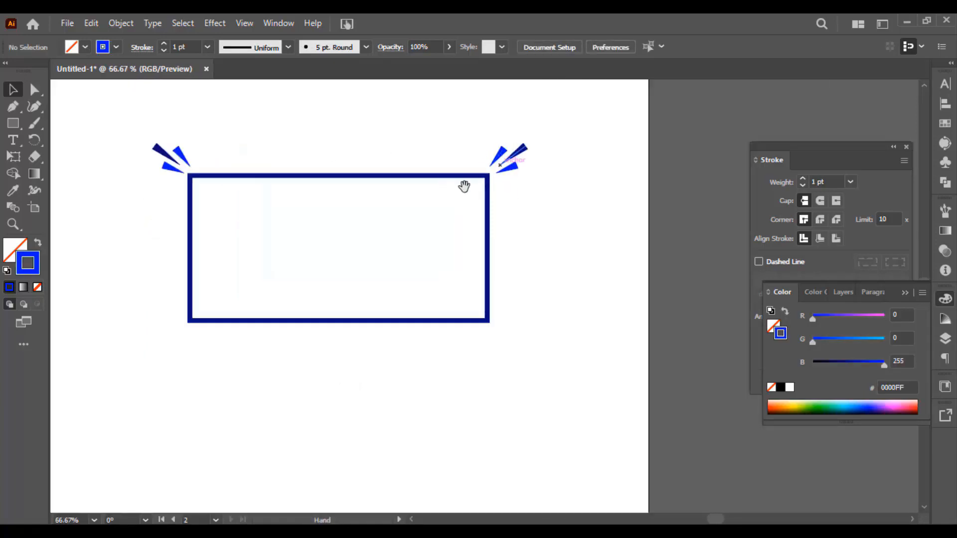
left_click_drag(464, 186, 506, 194)
left_click_drag(361, 167, 368, 173)
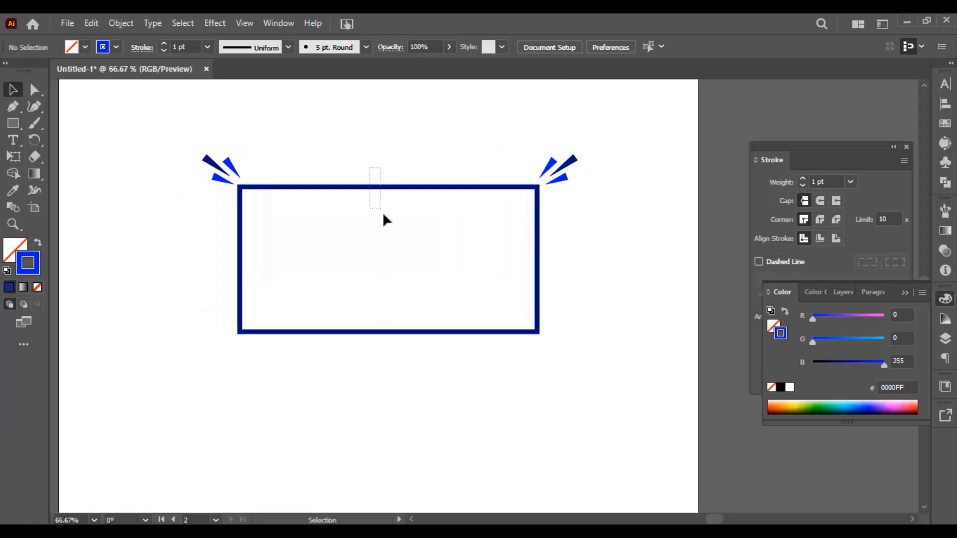
left_click(392, 187)
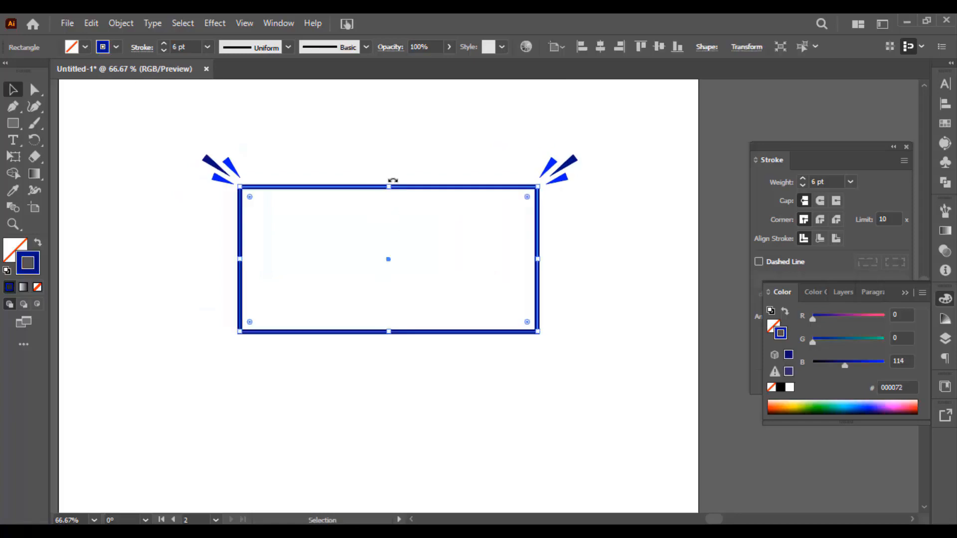
left_click(262, 50)
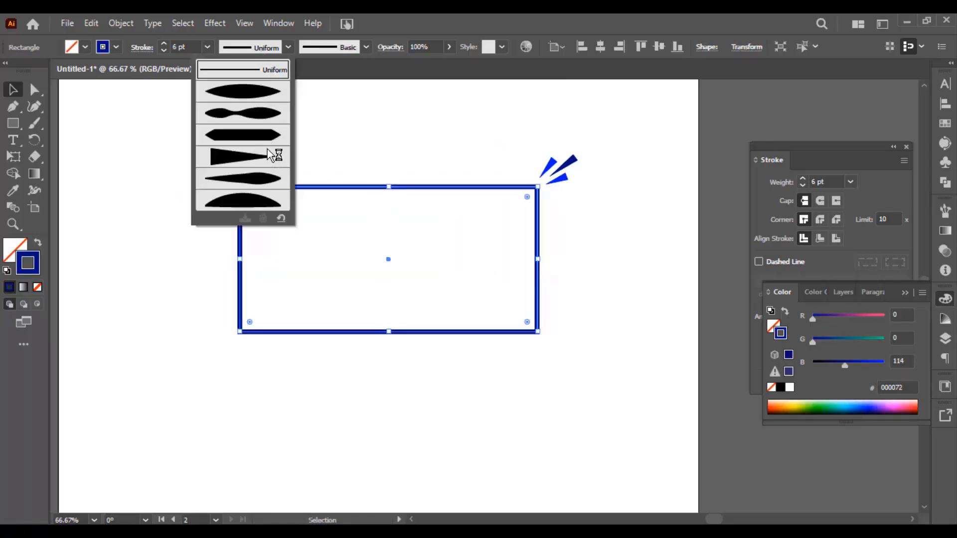
left_click(252, 99)
left_click(519, 175)
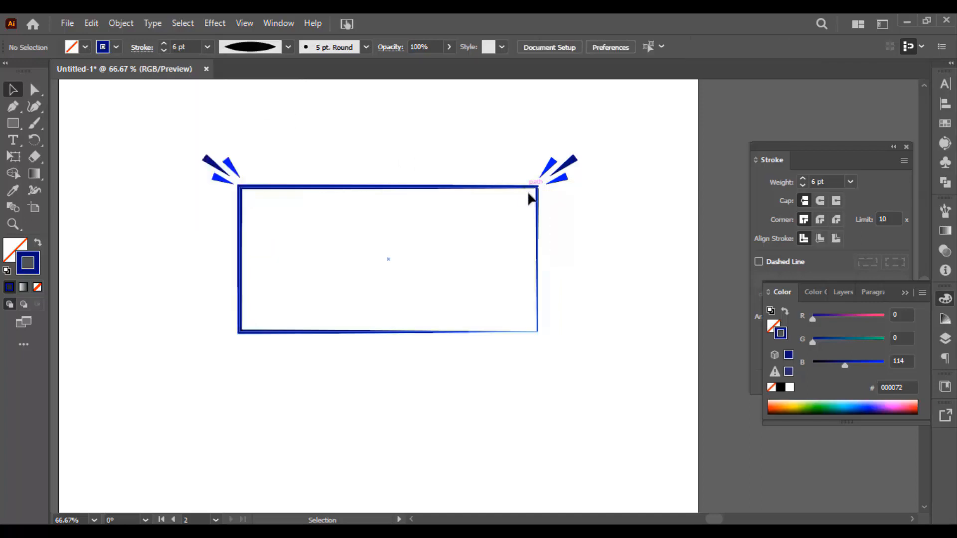
Rotate the rectangle 180° so its thin stroke corner lies at the upper left, and deselect it
left_click(530, 187)
mouse_move(543, 184)
left_mouse_down()
mouse_move(550, 247)
mouse_move(278, 340)
left_mouse_up()
left_click(364, 360)
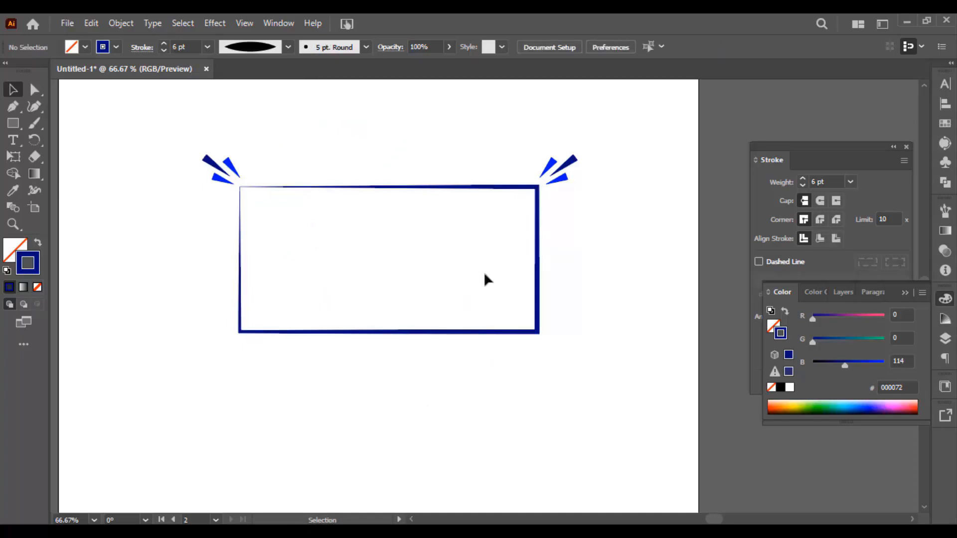
Remove the line group at the rectangle's upper-right corner by cutting it
left_click(570, 168)
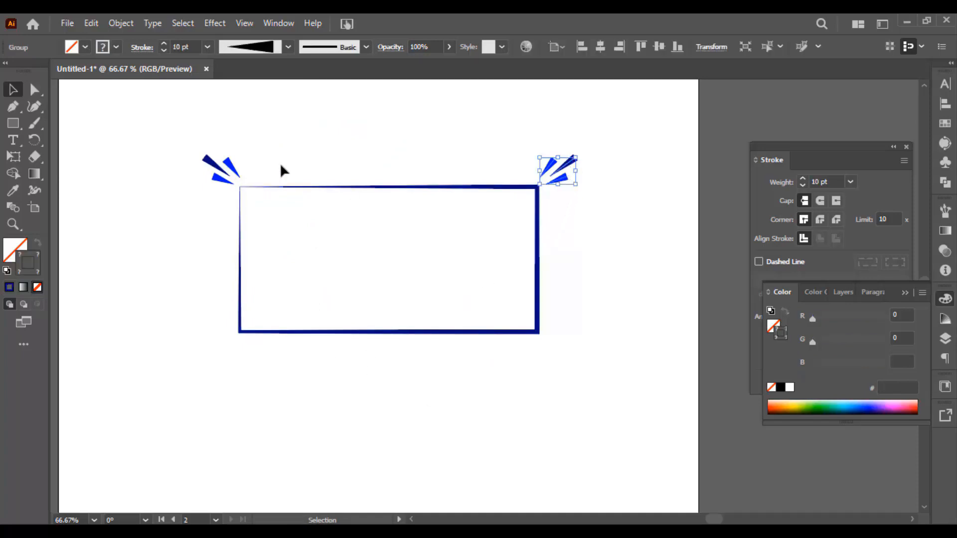
key("ctrl+plus")
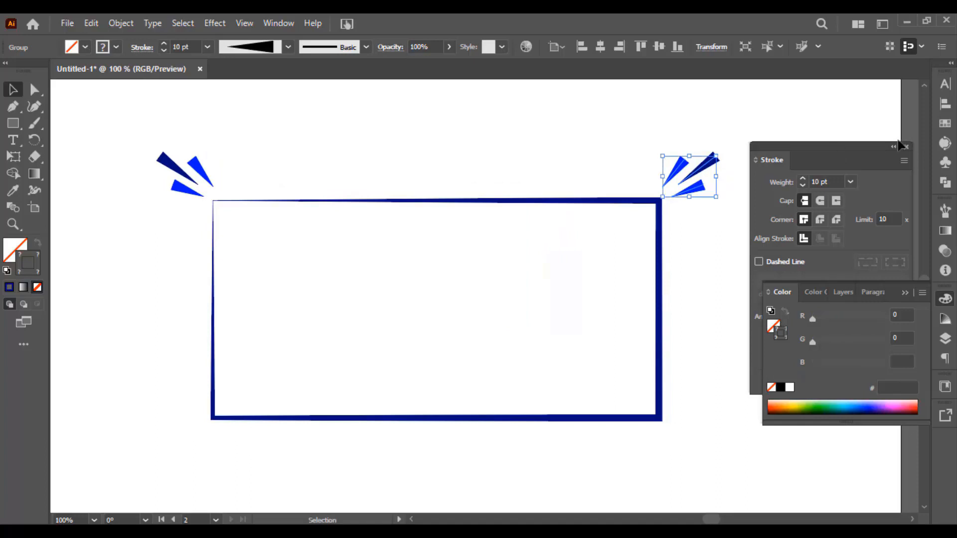
left_click_drag(459, 231, 417, 207)
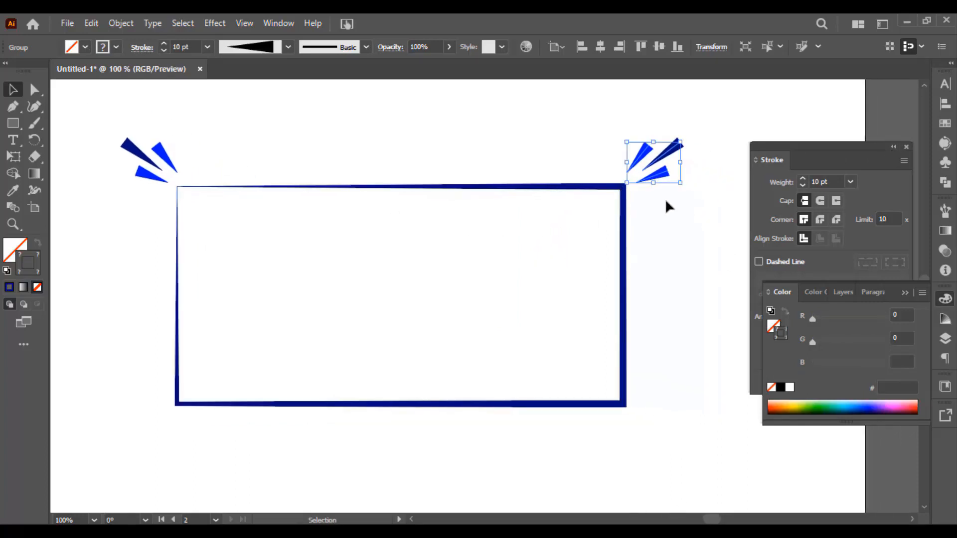
left_click_drag(666, 208, 644, 222)
key("ctrl+x")
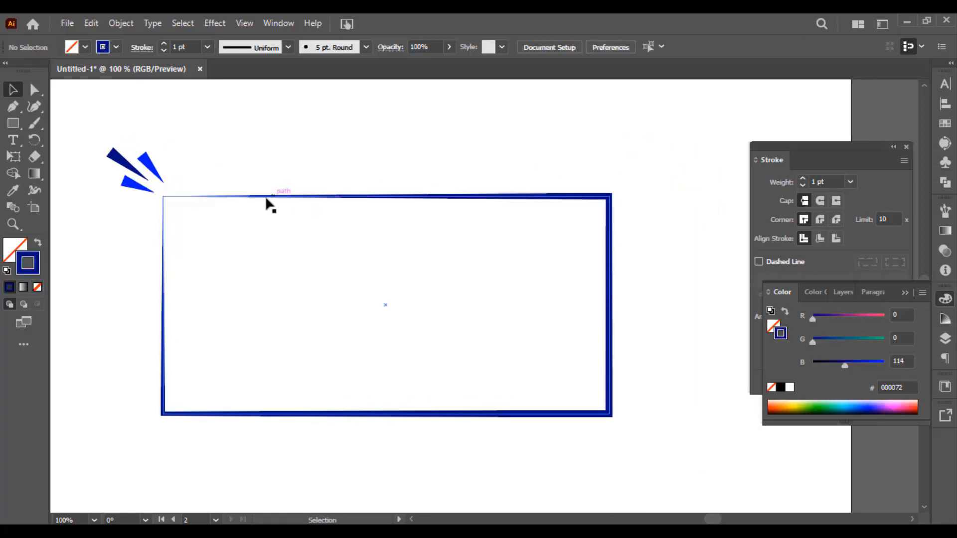
Select the rectangle and look at the width profiles available for its stroke
left_click_drag(229, 151, 267, 151)
left_click_drag(190, 163, 188, 167)
left_click(295, 184)
scroll(315, 188, "down", 2)
left_click_drag(413, 240, 391, 259)
left_click(310, 211)
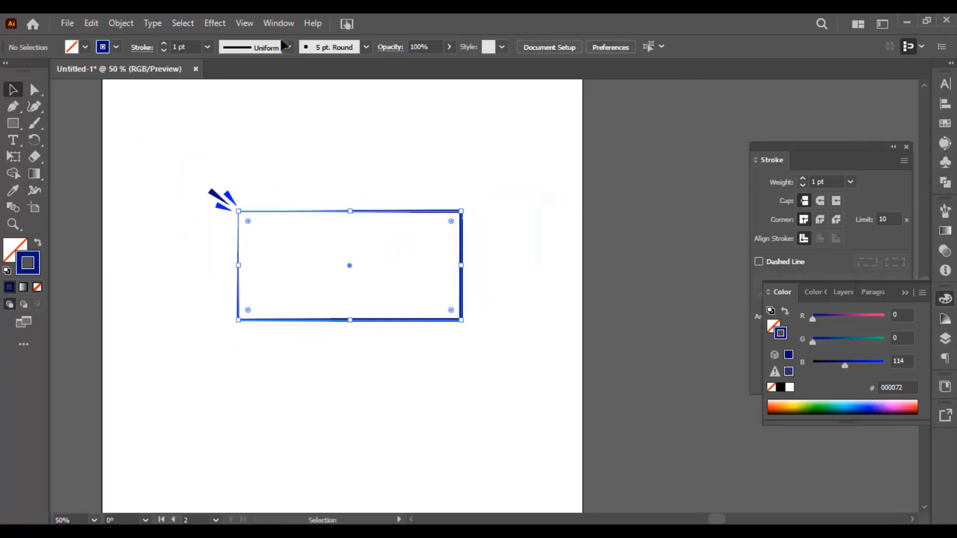
left_click(270, 49)
left_click(433, 172)
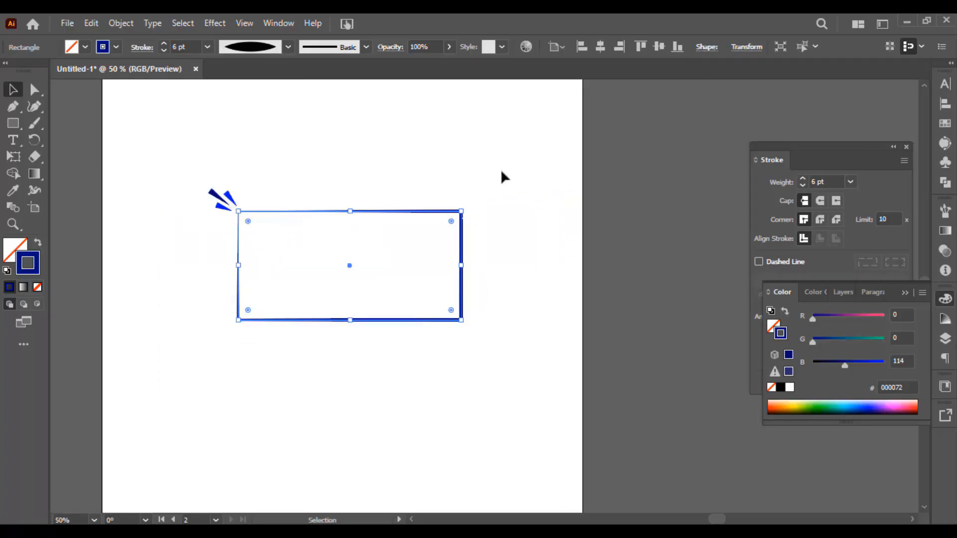
Deselect the rectangle and collapse the Color panel
left_click_drag(343, 204, 386, 196)
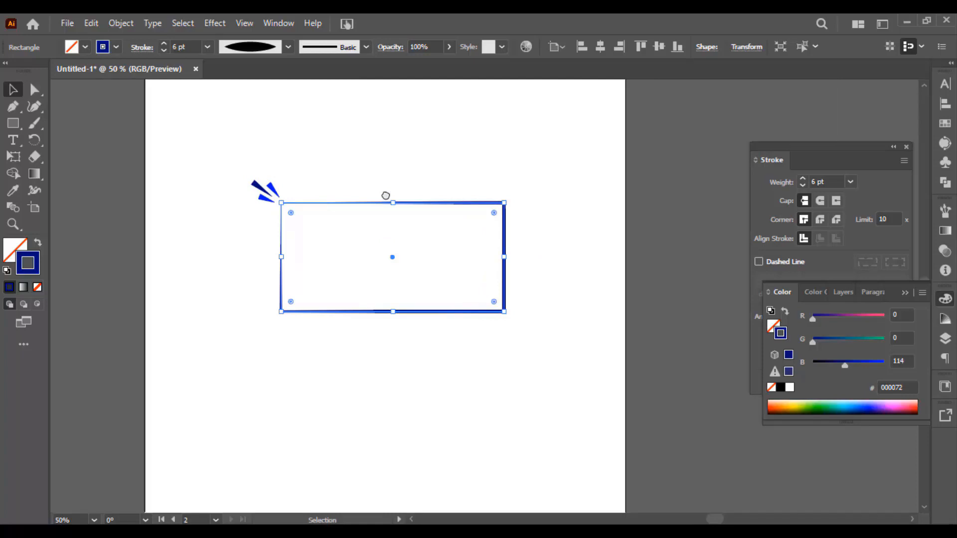
left_click(216, 158)
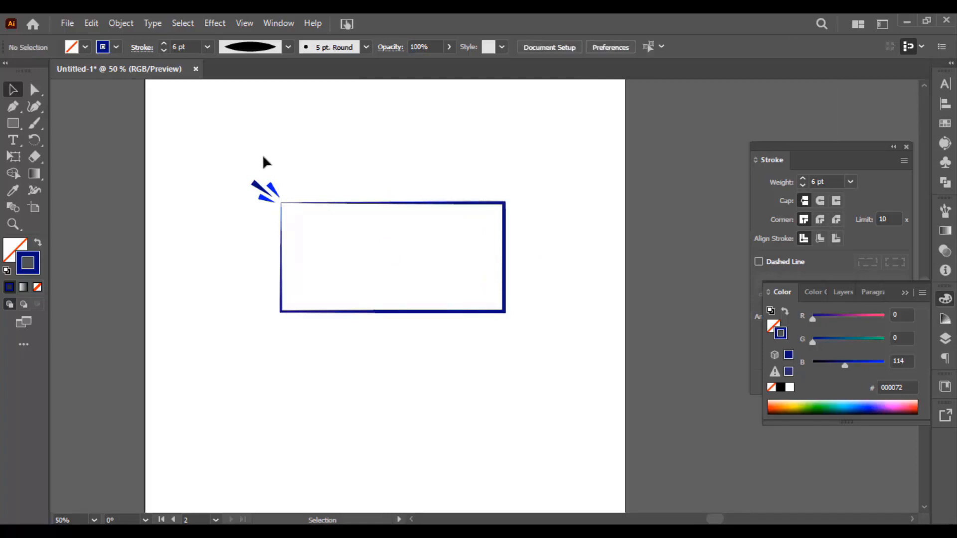
left_click(908, 294)
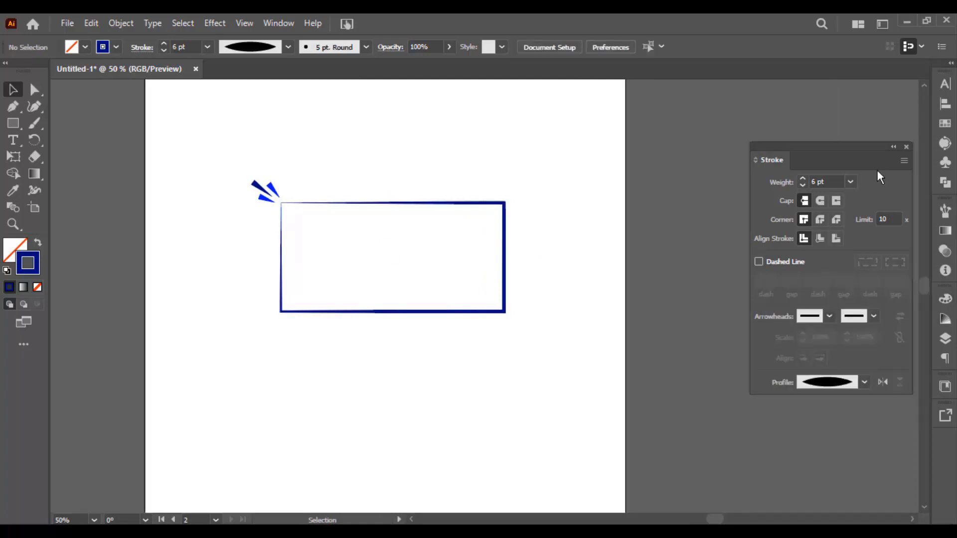